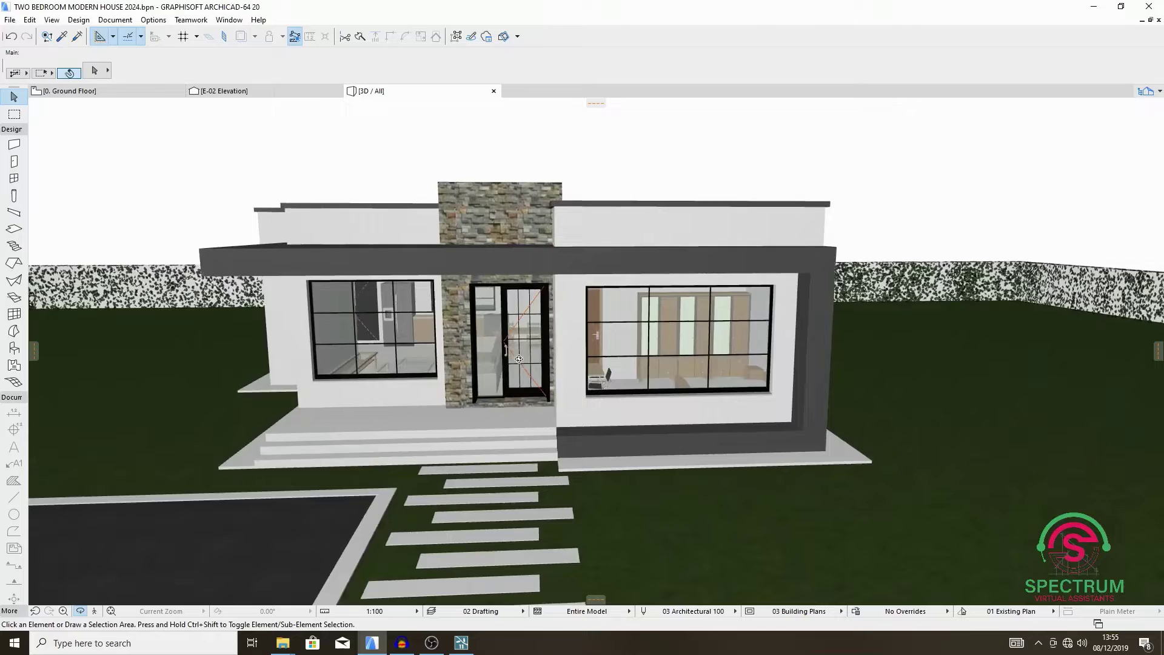
{"action": "scroll", "coordinate": [393, 340], "scroll_direction": "up", "scroll_amount": 2}
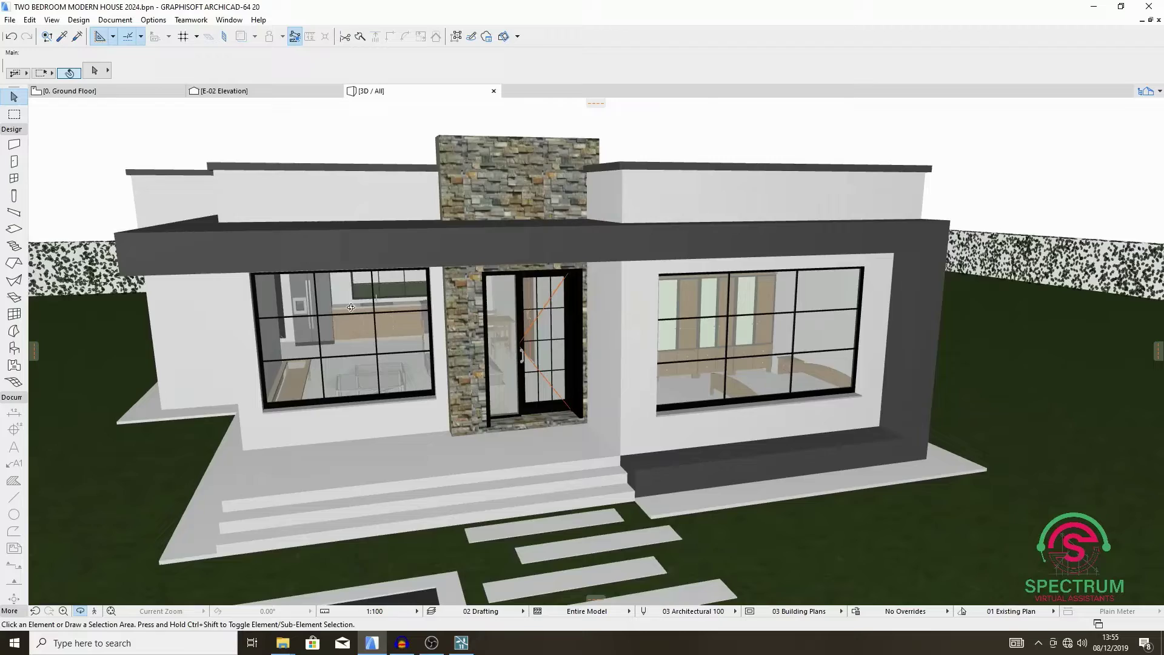
{"action": "scroll", "coordinate": [351, 319], "scroll_direction": "up", "scroll_amount": 2}
{"action": "scroll", "coordinate": [356, 326], "scroll_direction": "up", "scroll_amount": 2}
Orbit around the house, then switch to the Lumion scene with people and flower beds.
{"action": "middle_click_drag", "start_coordinate": [355, 326], "coordinate": [341, 336], "text": "shift"}
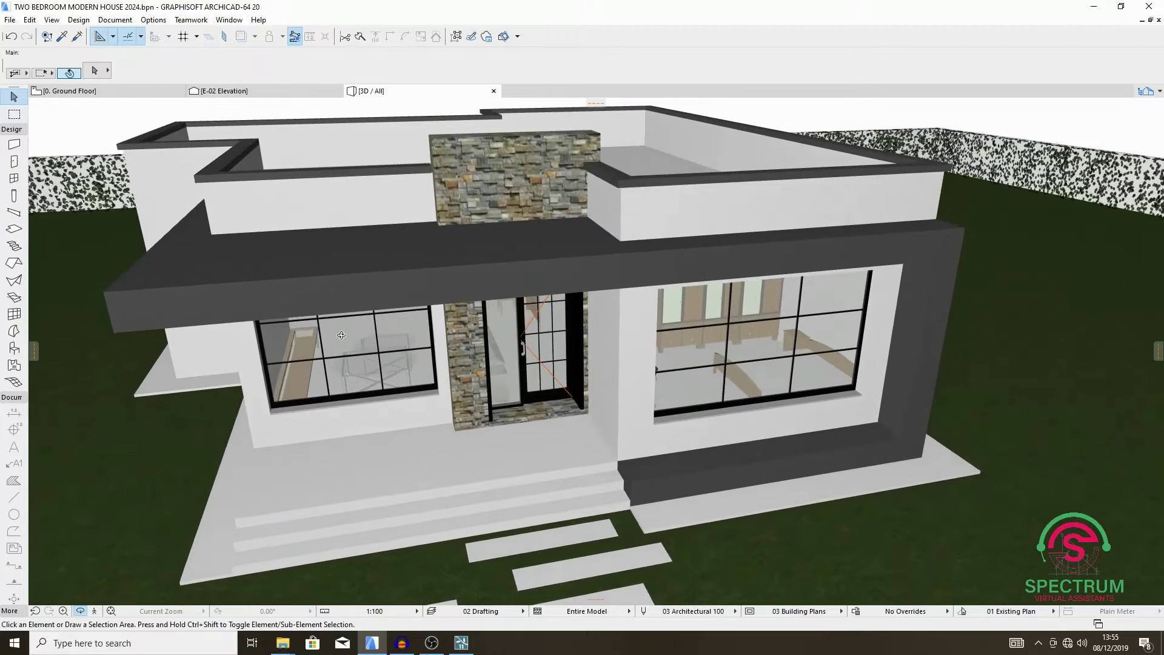
{"action": "middle_click_drag", "start_coordinate": [528, 345], "coordinate": [440, 333], "text": "shift"}
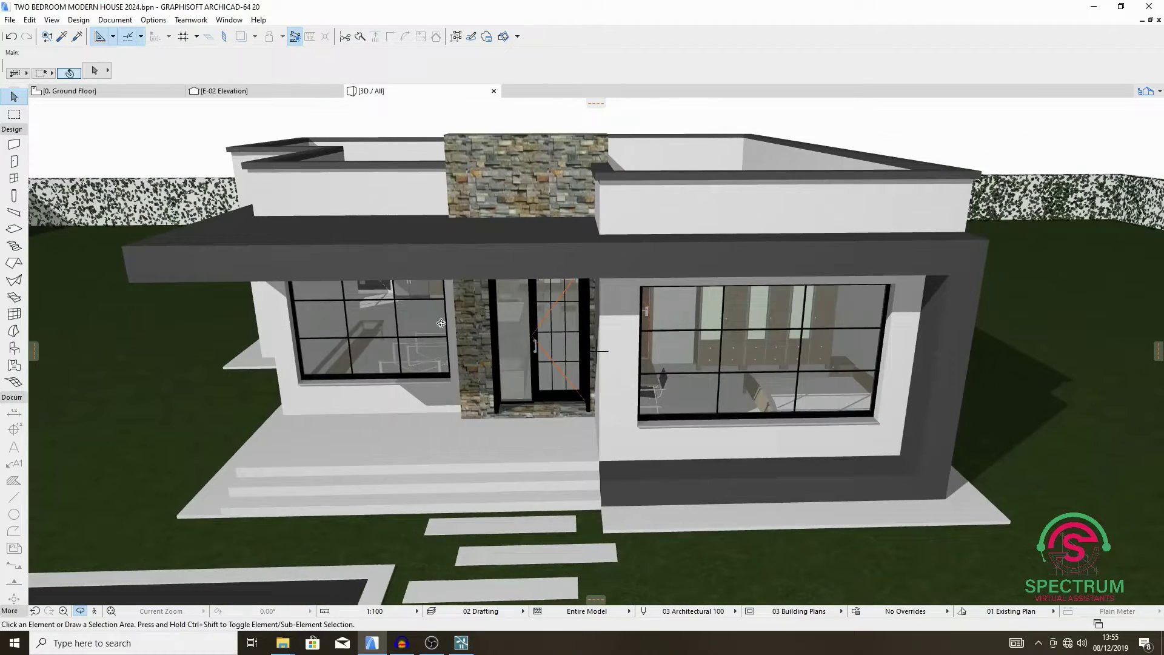
{"action": "mouse_move", "coordinate": [481, 295]}
{"action": "middle_mouse_down", "text": "shift"}
{"action": "mouse_move", "coordinate": [440, 312]}
{"action": "mouse_move", "coordinate": [542, 297]}
{"action": "middle_mouse_up", "text": "shift"}
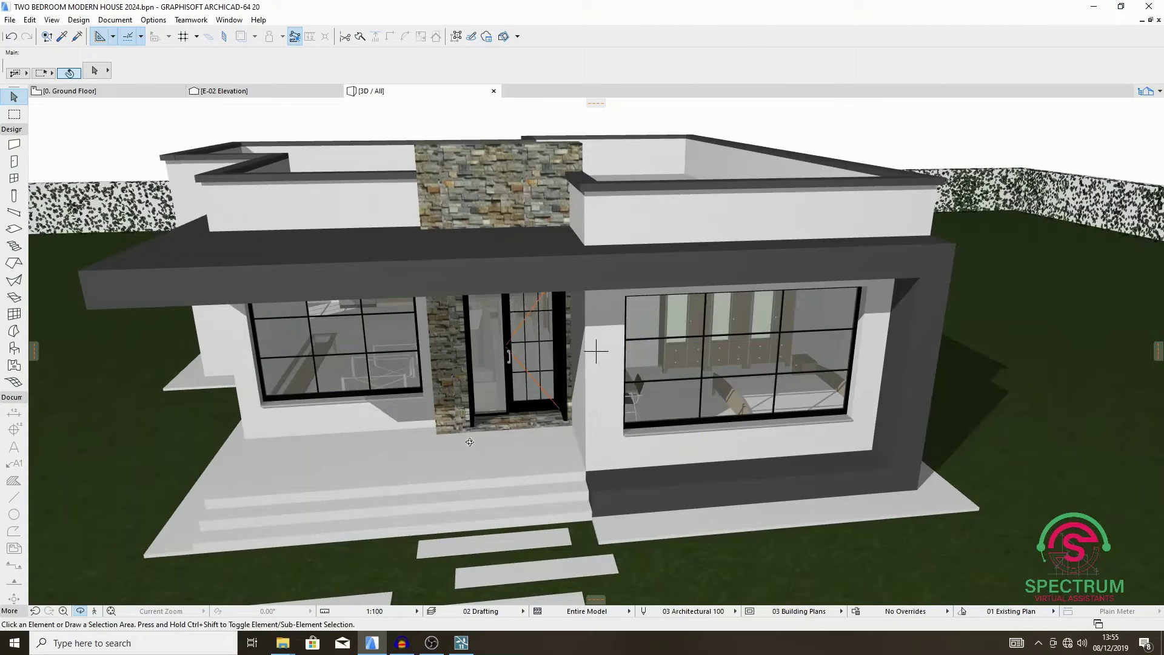
{"action": "left_click", "coordinate": [462, 642]}
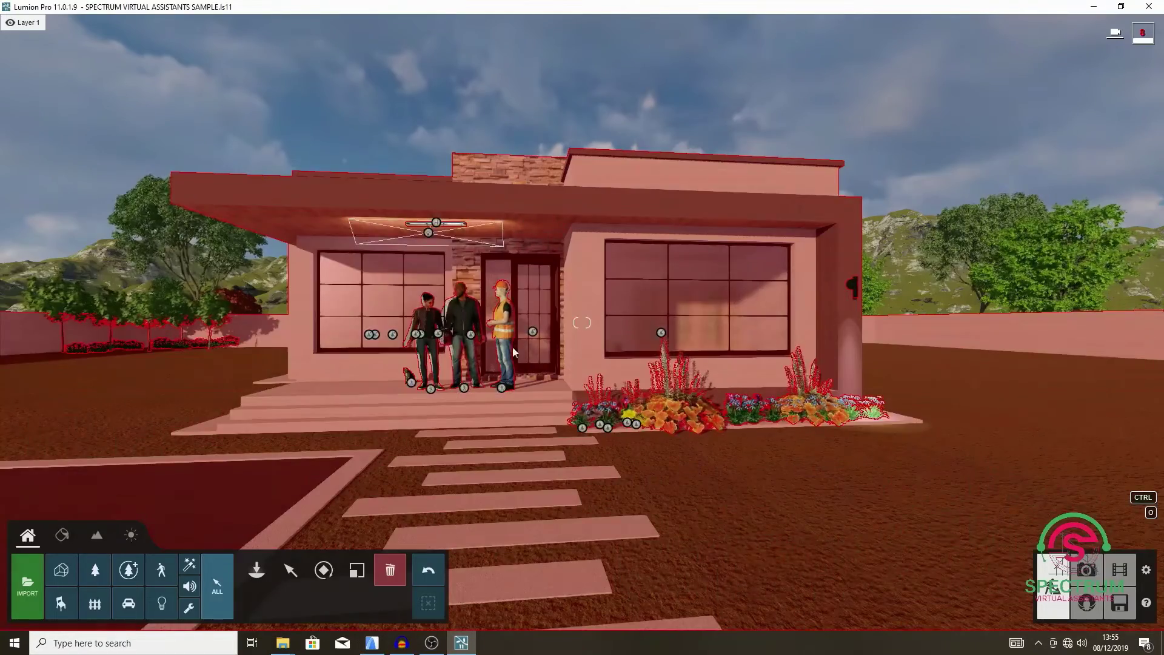
{"action": "scroll", "coordinate": [512, 346], "scroll_direction": "down", "scroll_amount": 3}
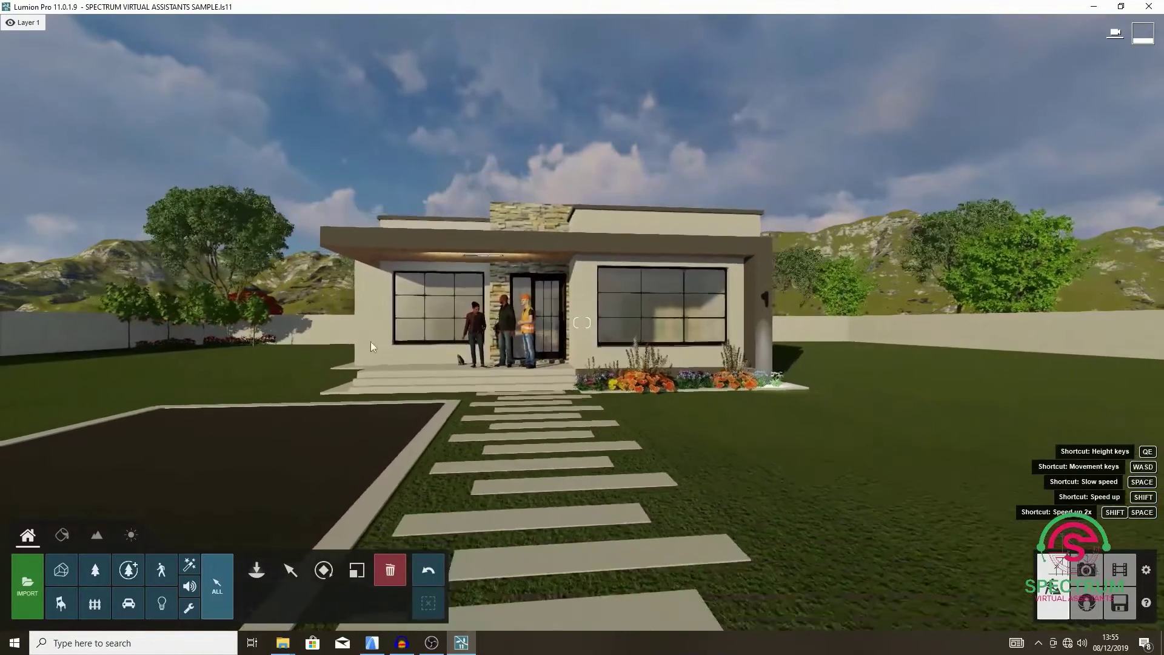
{"action": "scroll", "coordinate": [389, 319], "scroll_direction": "up", "scroll_amount": 3}
{"action": "scroll", "coordinate": [398, 318], "scroll_direction": "down", "scroll_amount": 3}
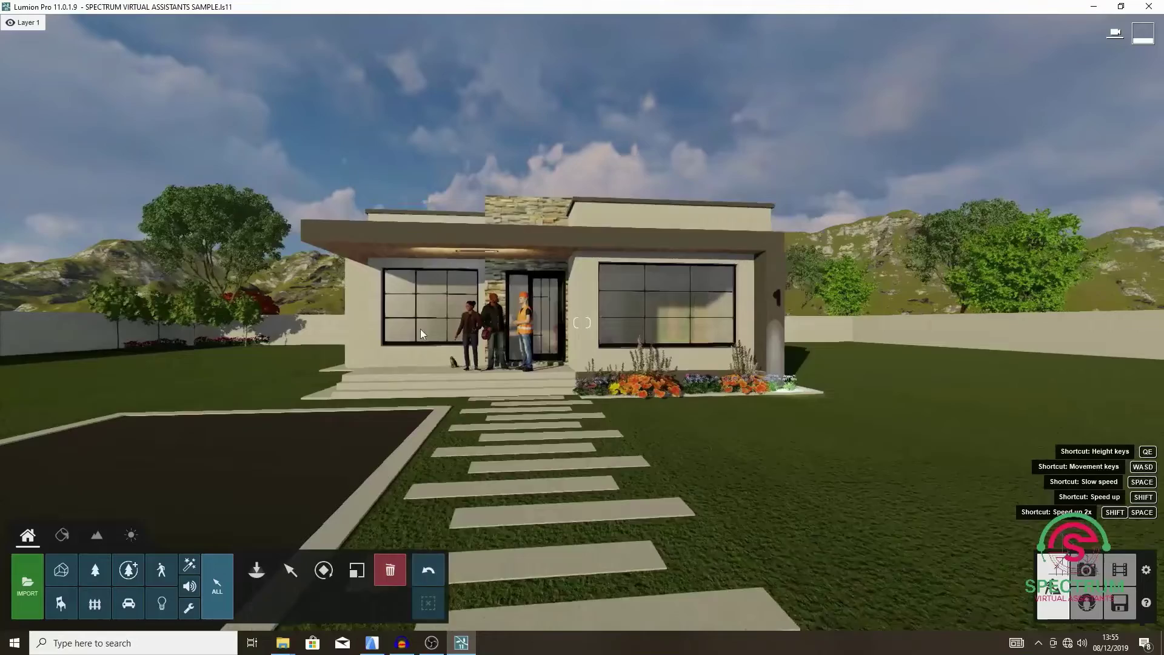
{"action": "scroll", "coordinate": [430, 304], "scroll_direction": "up", "scroll_amount": 3}
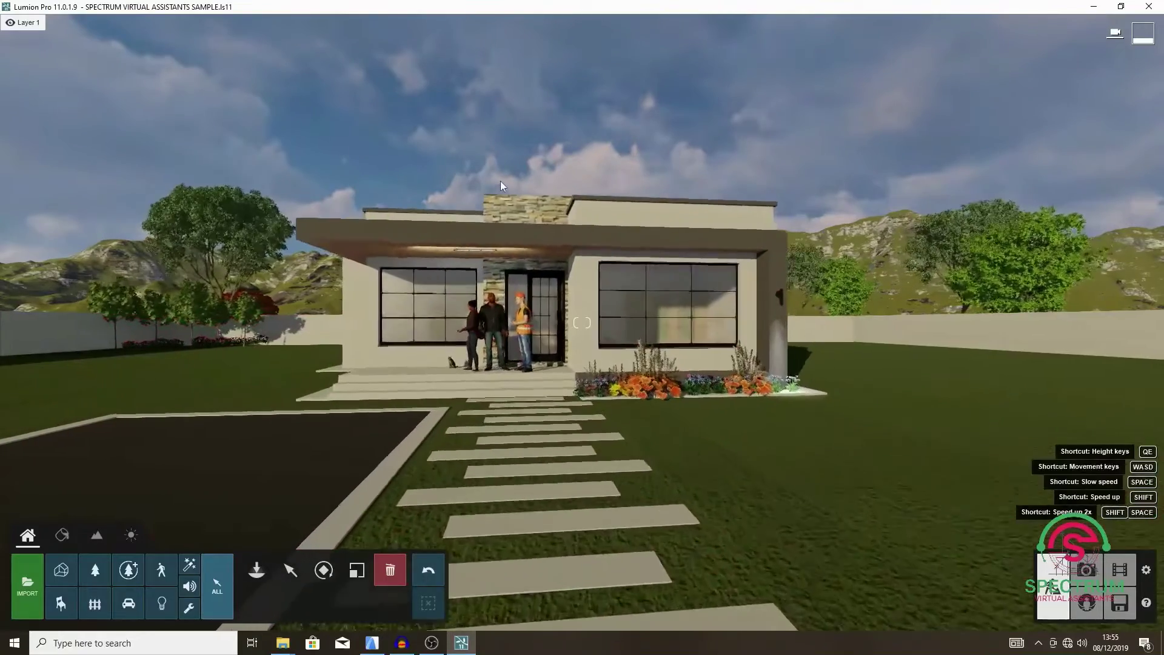
{"action": "scroll", "coordinate": [501, 181], "scroll_direction": "up", "scroll_amount": 5}
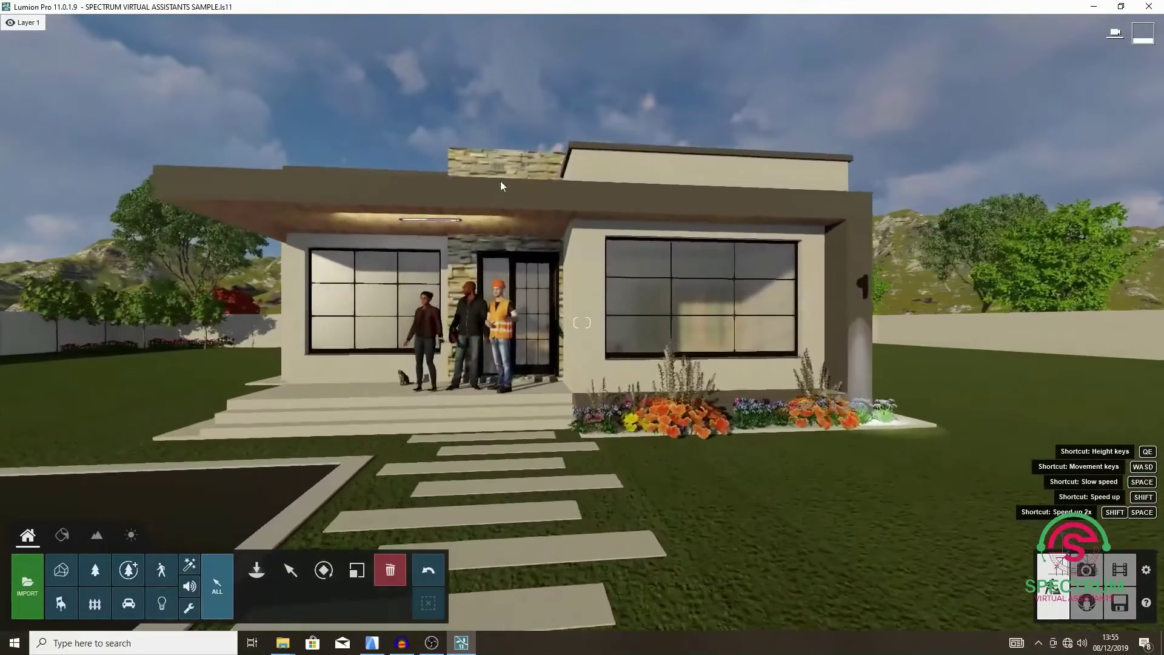
{"action": "scroll", "coordinate": [499, 176], "scroll_direction": "down", "scroll_amount": 3}
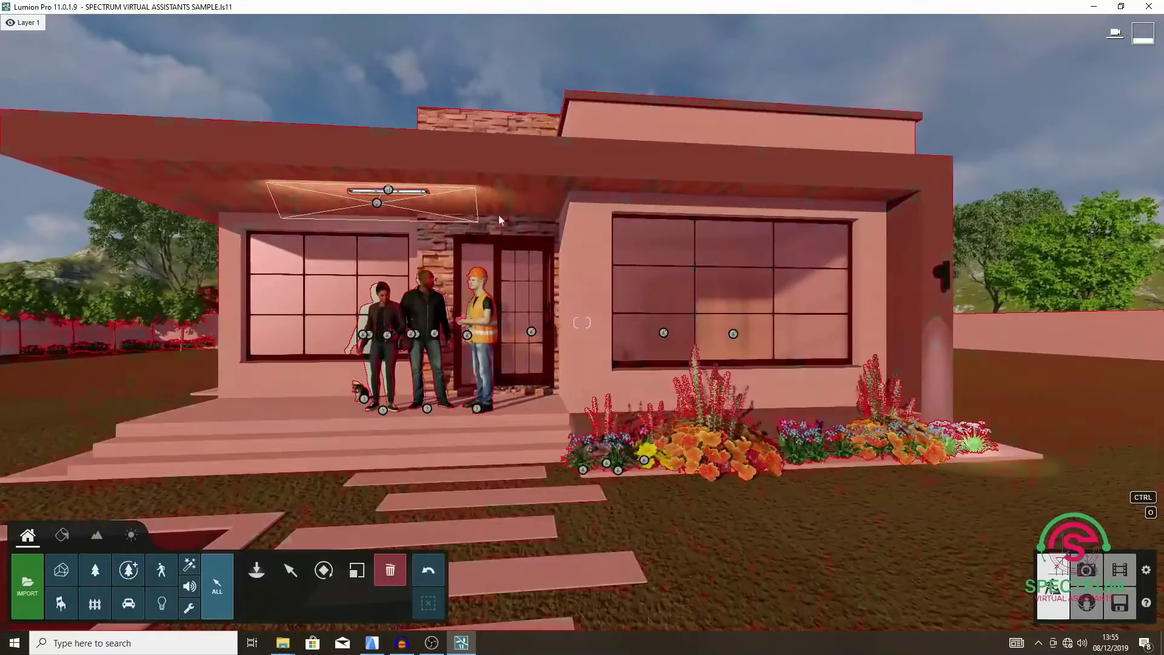
{"action": "scroll", "coordinate": [490, 264], "scroll_direction": "up", "scroll_amount": 3}
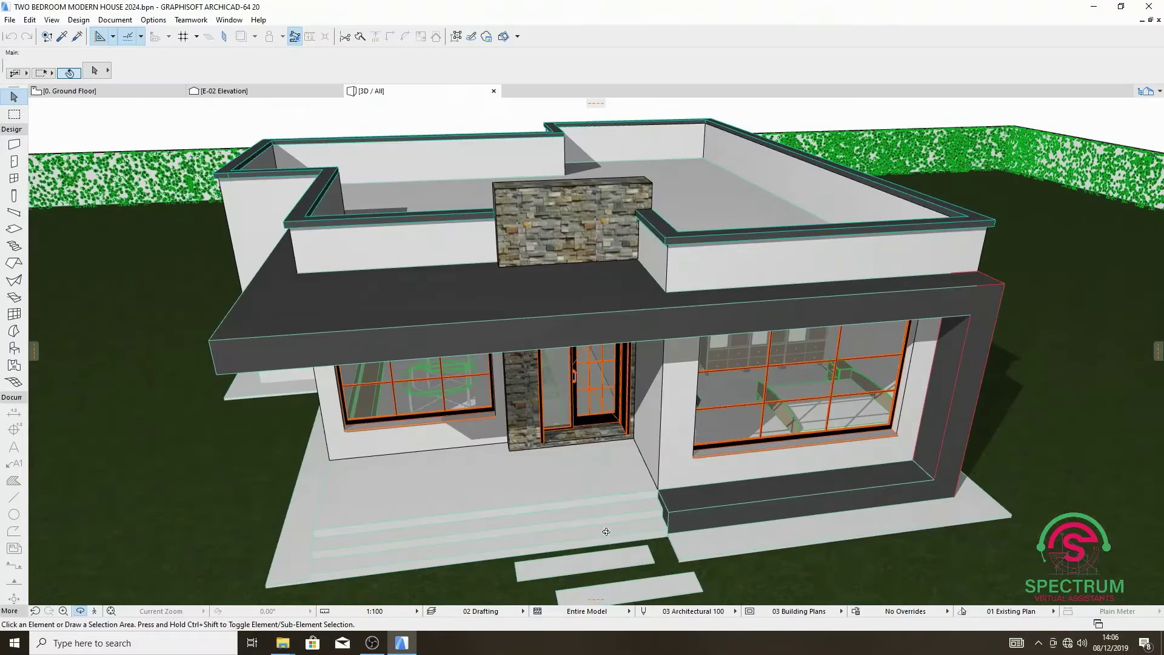
Orbit the ARCHICAD house to frontal and flat-roof views, then bring up the File menu.
{"action": "middle_click_drag", "start_coordinate": [606, 531], "coordinate": [557, 472], "text": "shift"}
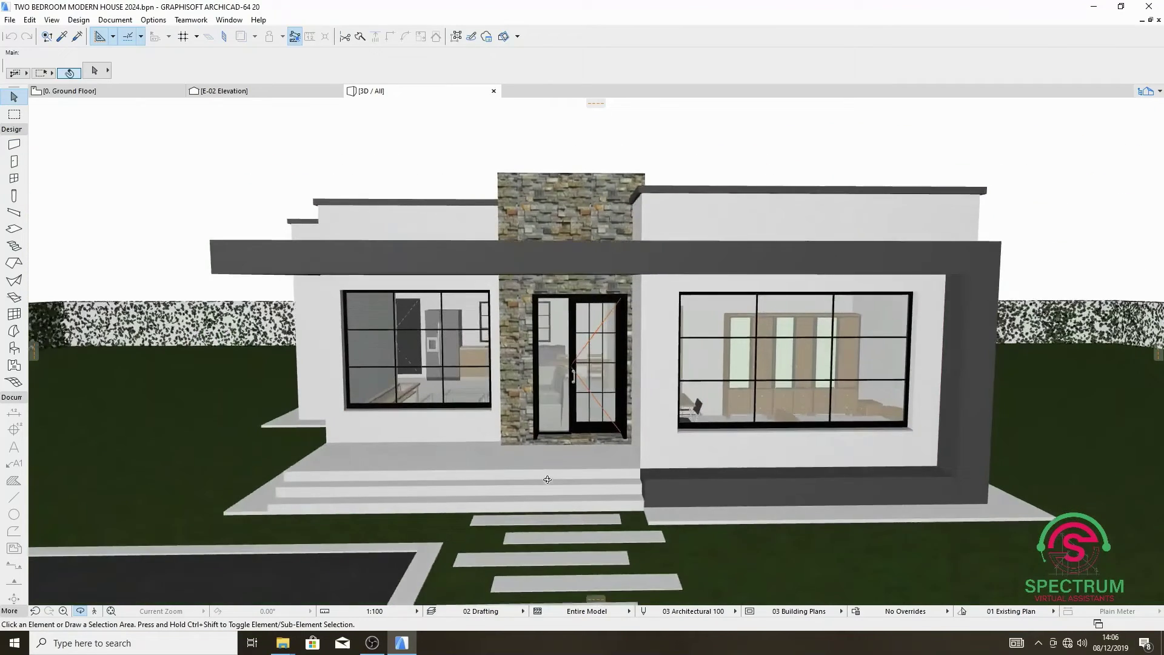
{"action": "scroll", "coordinate": [557, 471], "scroll_direction": "up", "scroll_amount": 1}
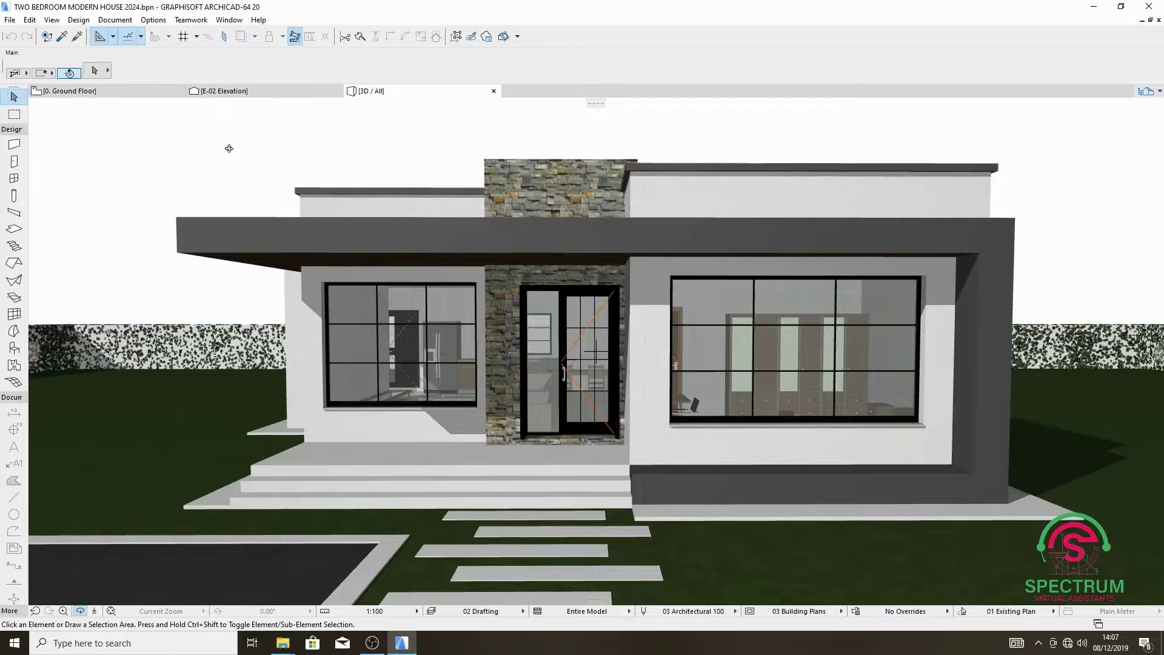
{"action": "mouse_move", "coordinate": [230, 153]}
{"action": "middle_mouse_down", "text": "shift"}
{"action": "mouse_move", "coordinate": [417, 229]}
{"action": "mouse_move", "coordinate": [369, 194]}
{"action": "middle_mouse_up", "text": "shift"}
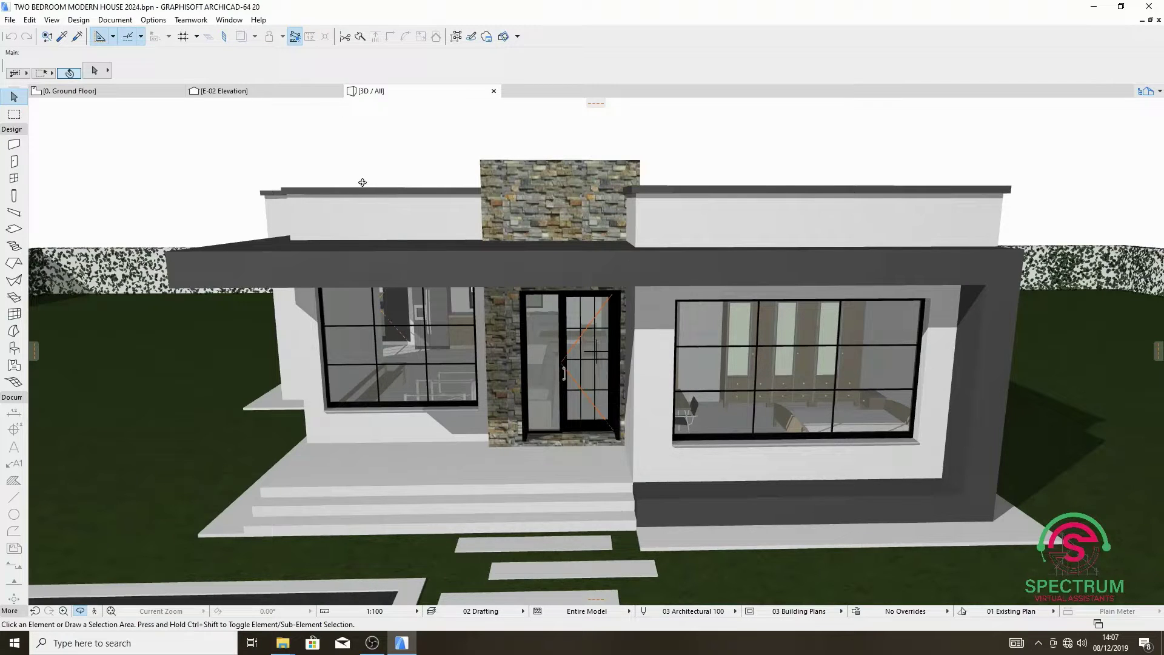
{"action": "left_click", "coordinate": [10, 20]}
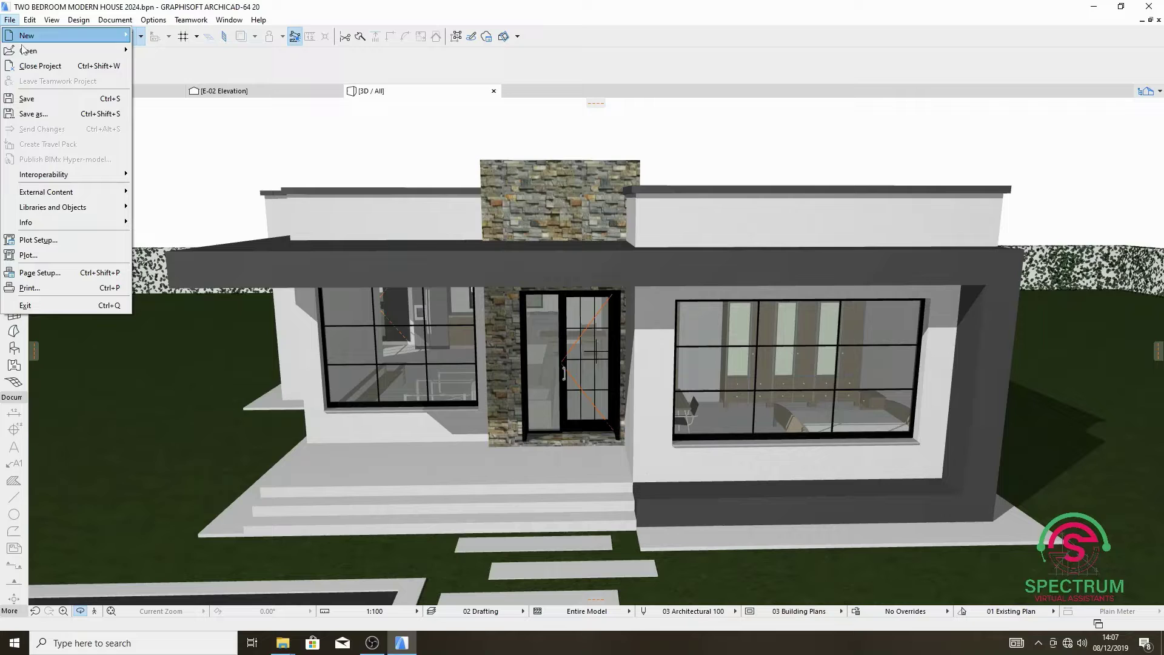
Start the Save 3D export, check the format list and select the current file name.
{"action": "left_click", "coordinate": [30, 114]}
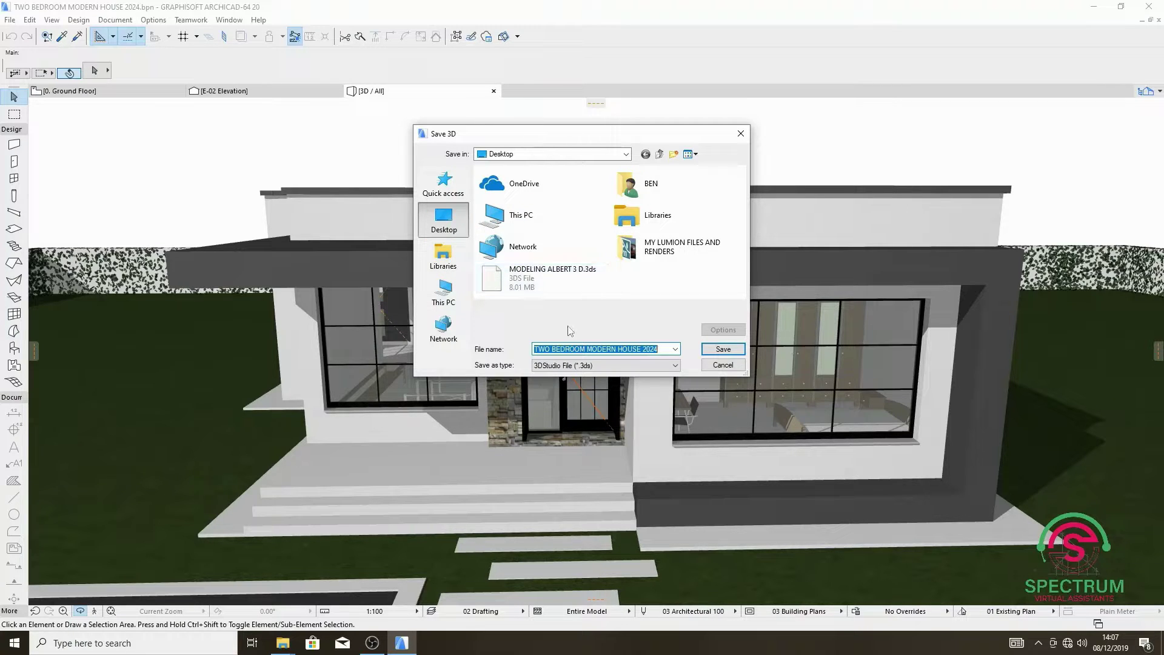
{"action": "left_click", "coordinate": [564, 365]}
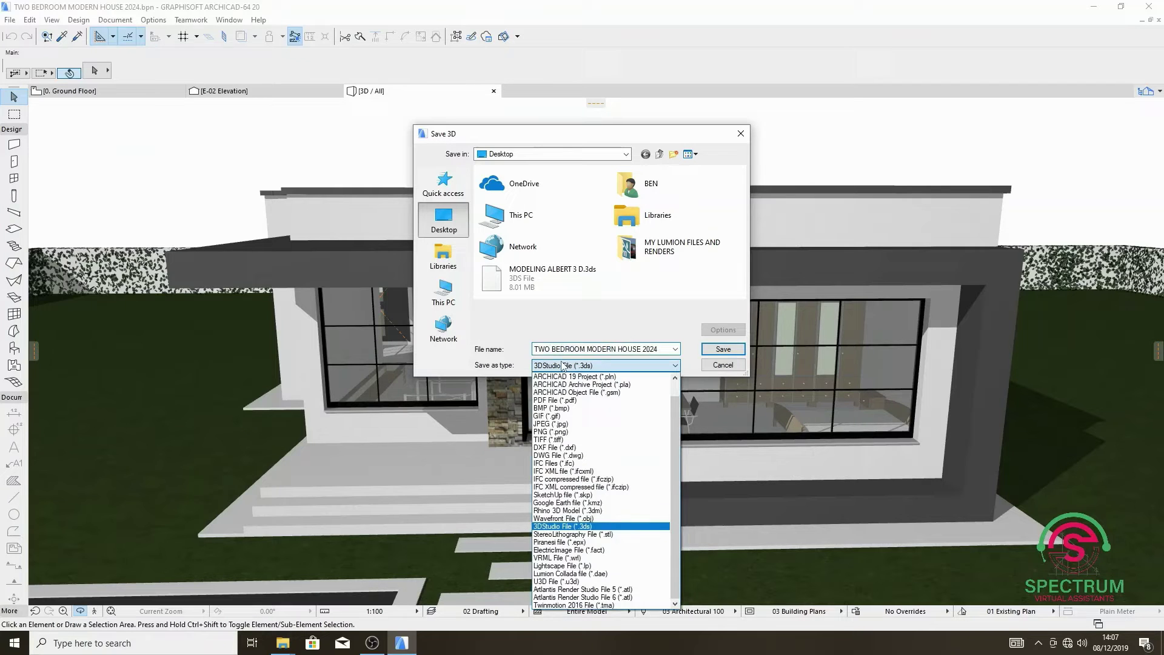
{"action": "left_click", "coordinate": [563, 351]}
{"action": "double_click", "coordinate": [558, 350]}
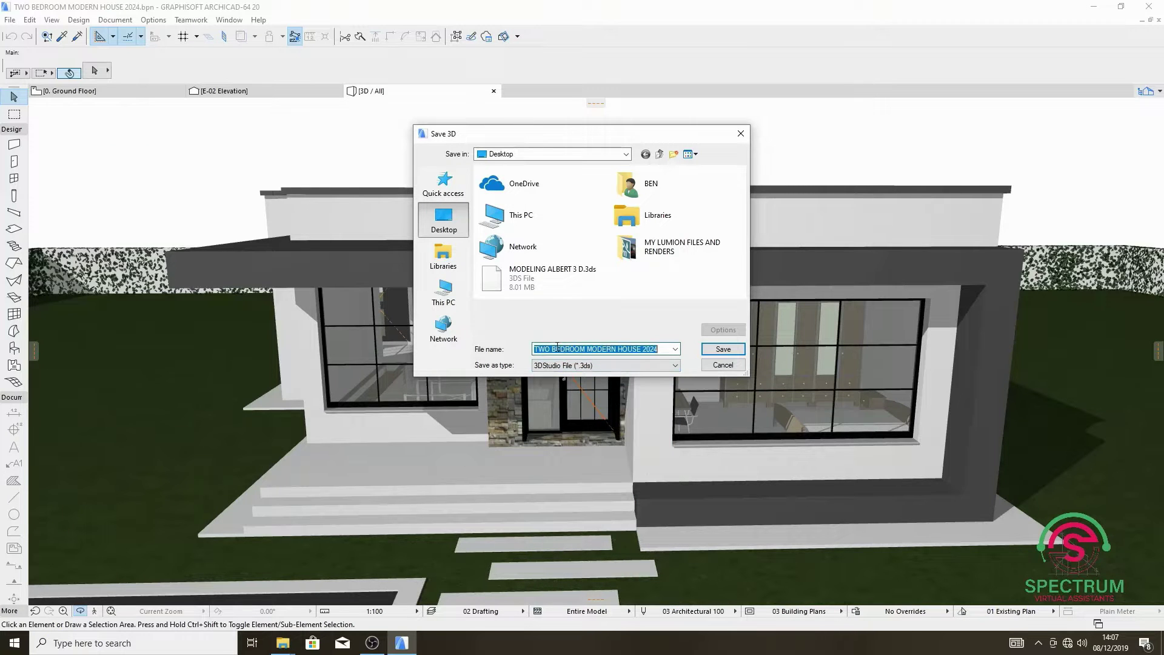
{"action": "type", "text": "SPECTRUM"}
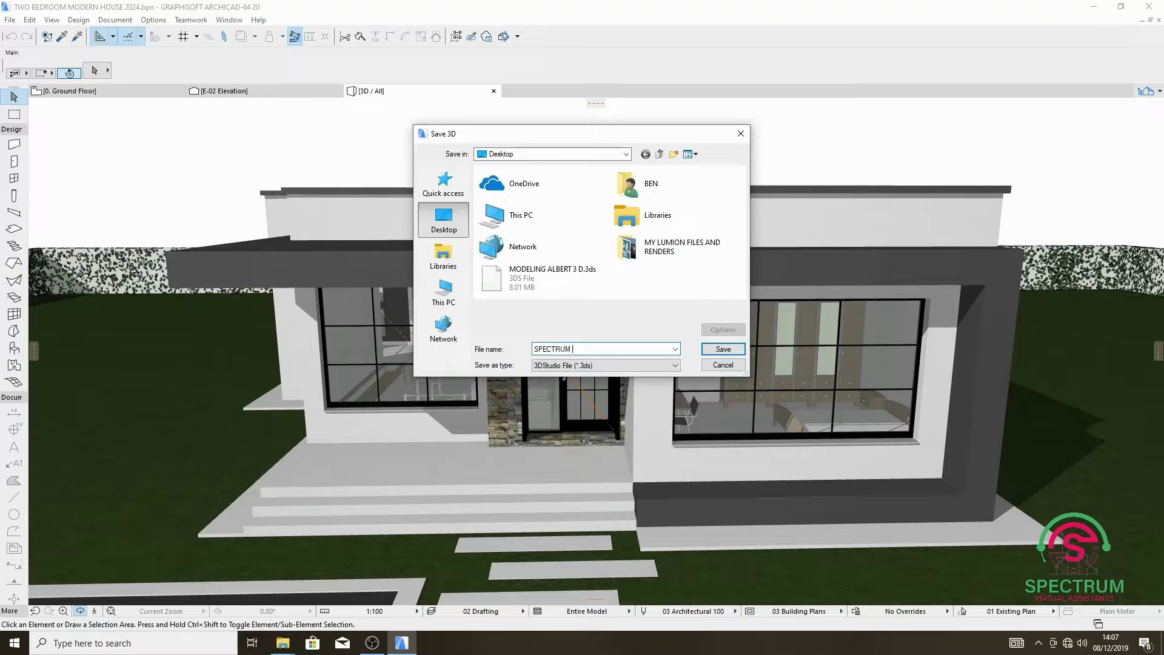
{"action": "type", "text": "L "}
{"action": "type", "text": "ASSISTANTS SAMP"}
{"action": "type", "text": "LE "}
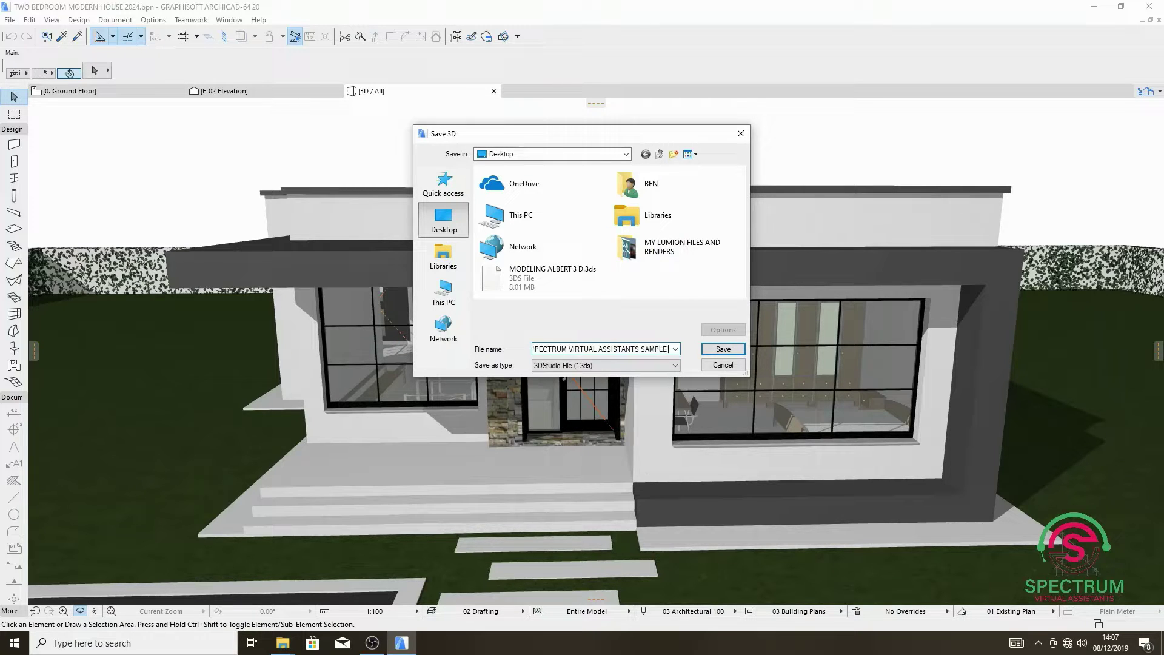
{"action": "type", "text": "1"}
Choose 3DStudio File (*.3ds) format and enter the MY LUMION FILES AND RENDERS folder.
{"action": "left_click", "coordinate": [554, 367]}
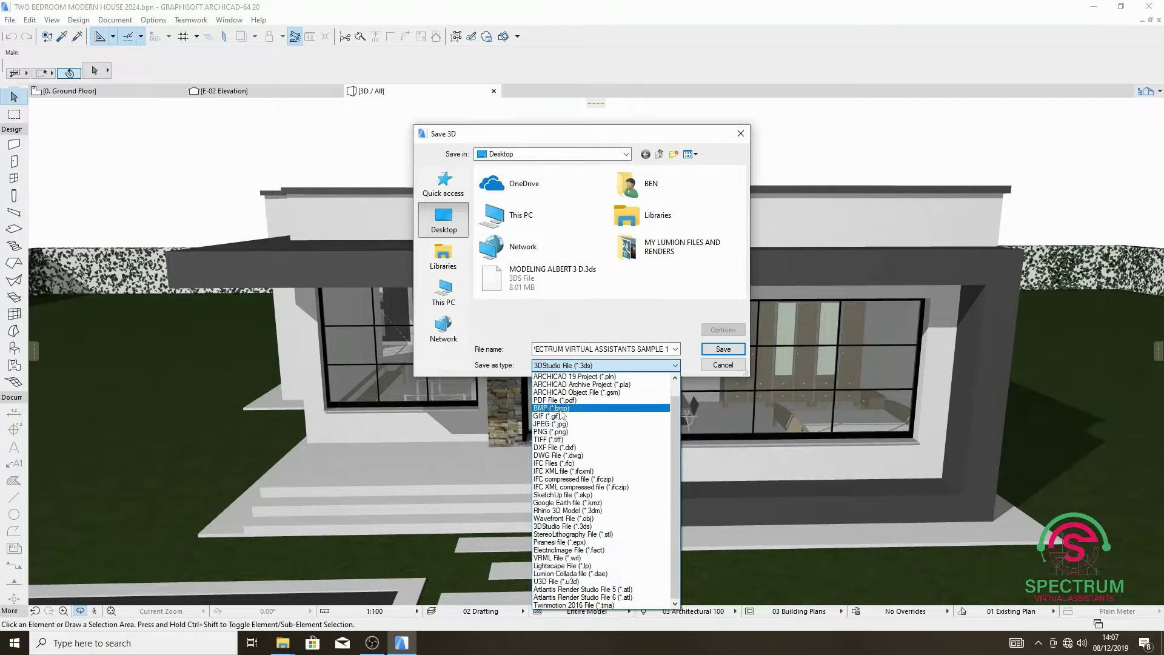
{"action": "left_click", "coordinate": [559, 529]}
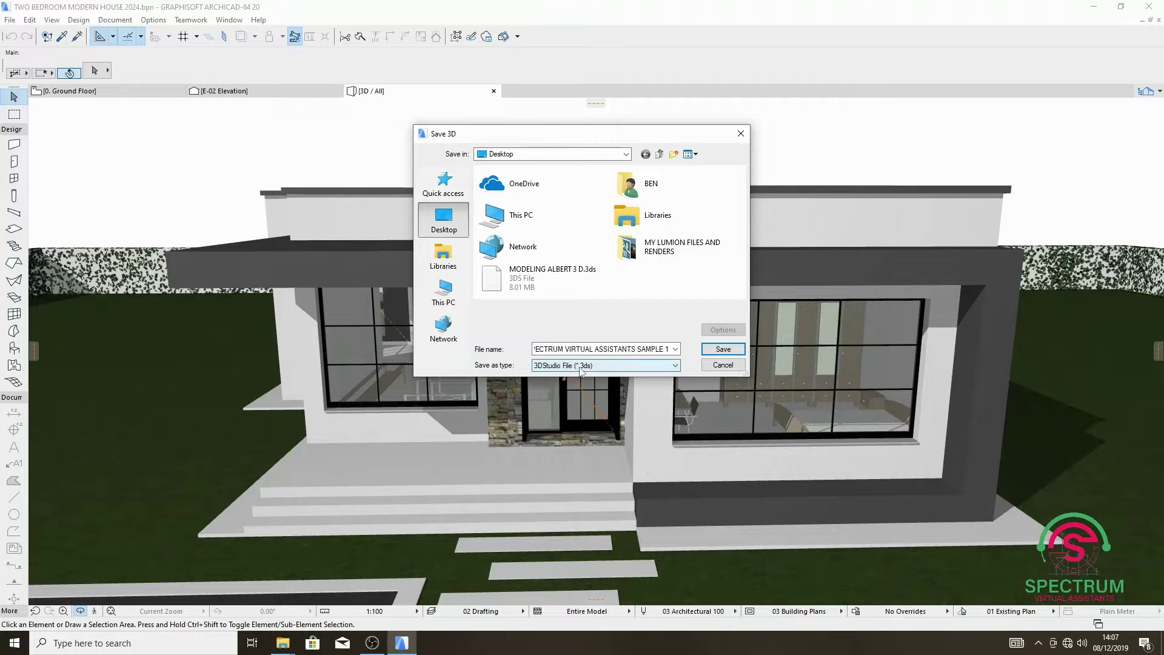
{"action": "double_click", "coordinate": [653, 255]}
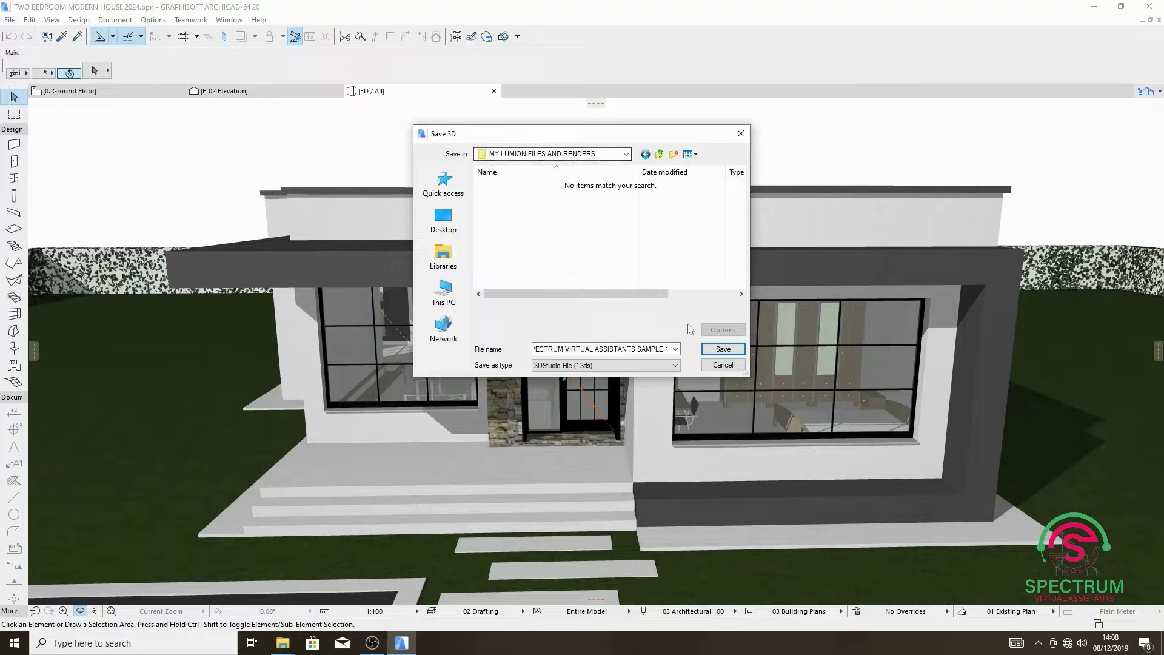
Save the house as a .3ds file to reach the 3DStudio export options.
{"action": "left_click", "coordinate": [724, 352]}
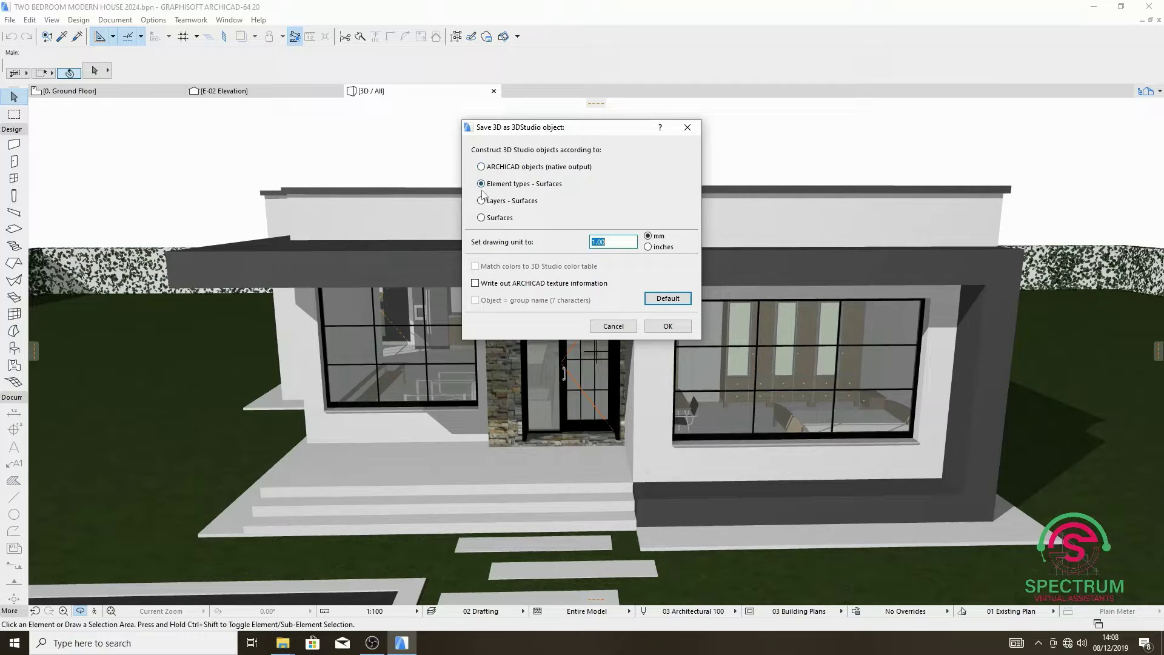
Accept the 3DStudio export settings with OK.
{"action": "left_click", "coordinate": [664, 325]}
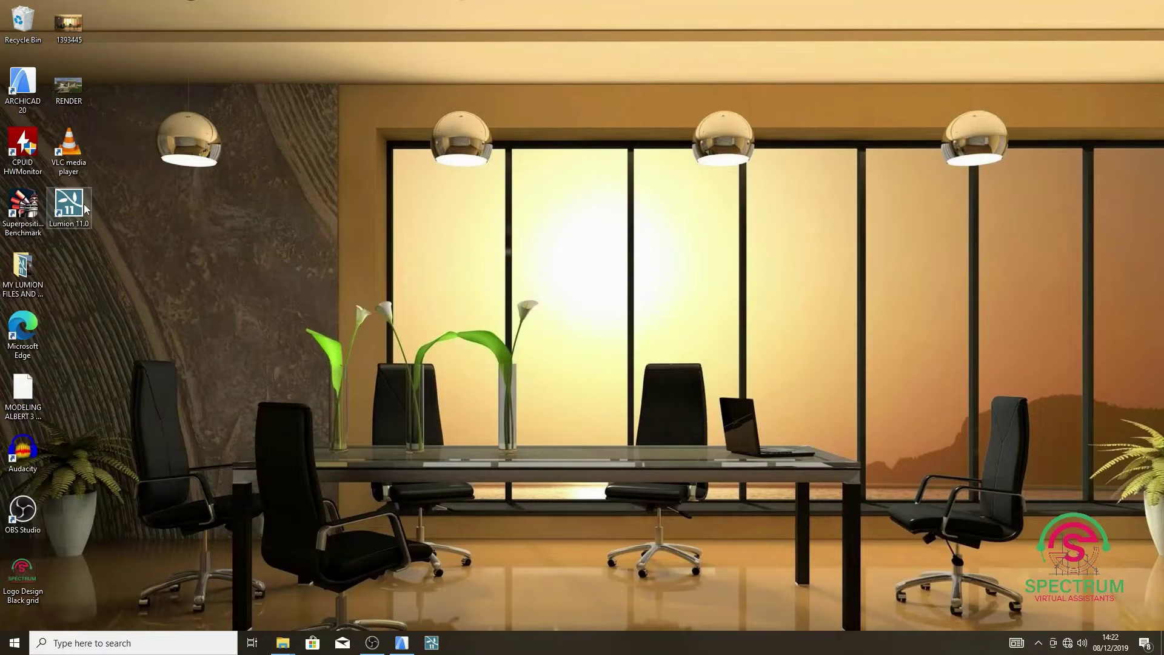
Launch Lumion 11 from its desktop icon and wait for the Welcome screen.
{"action": "double_click", "coordinate": [79, 206]}
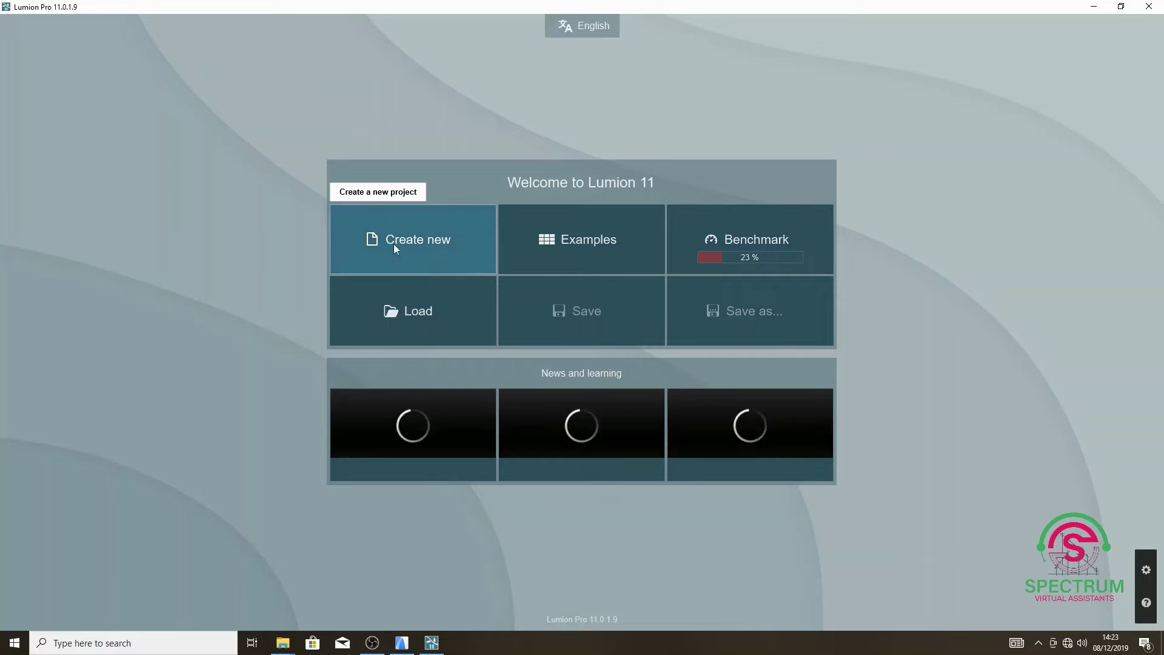
Create a new project from the mountain range template and raise the camera twice.
{"action": "left_click", "coordinate": [412, 237]}
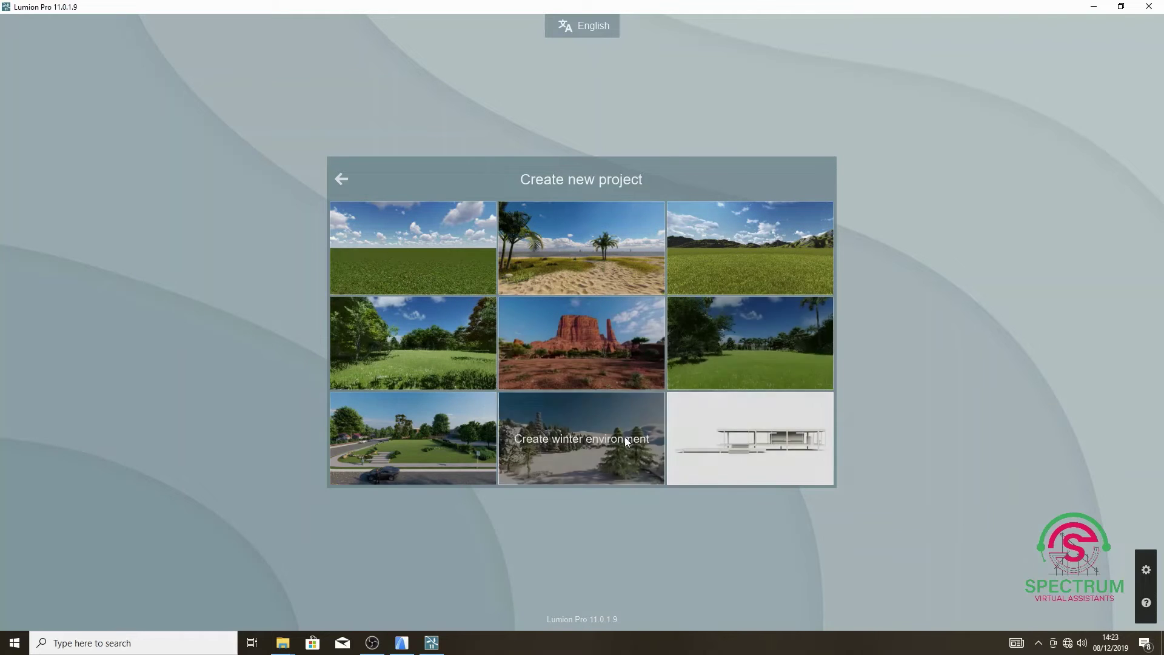
{"action": "left_click", "coordinate": [734, 267]}
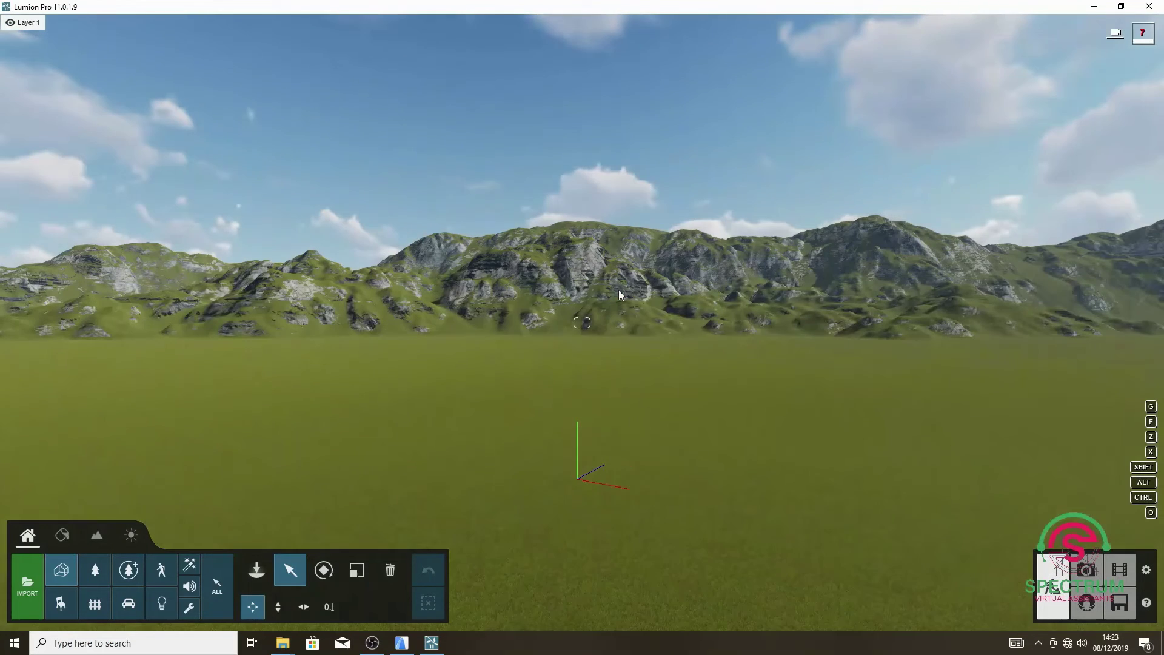
{"action": "key", "text": "q"}
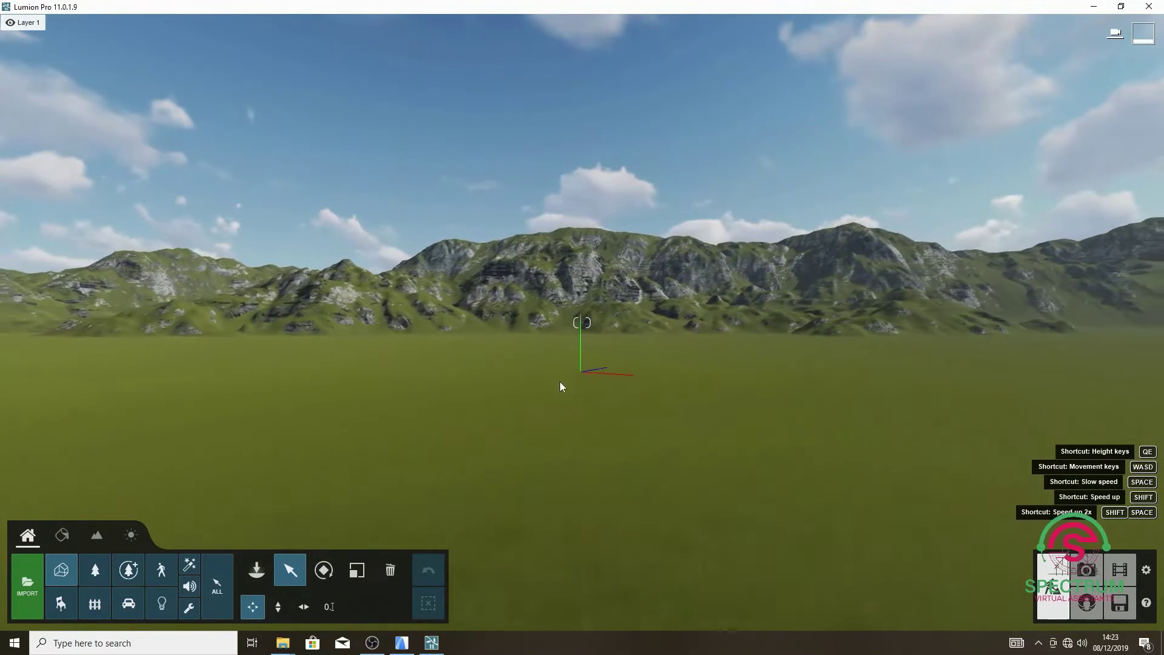
{"action": "key", "text": "q"}
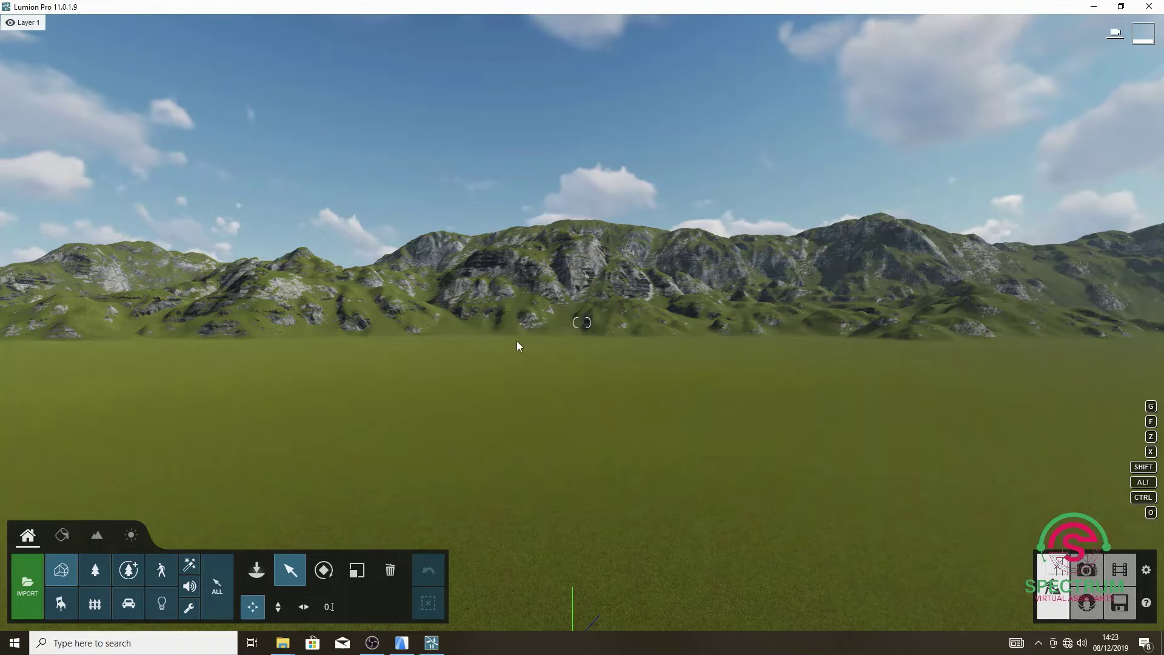
Pick SPECTRUM VIRTUAL ASSISTANTS SAMPLE 1.3ds from Desktop > MY LUMION FILES AND RENDERS.
{"action": "left_click", "coordinate": [22, 592]}
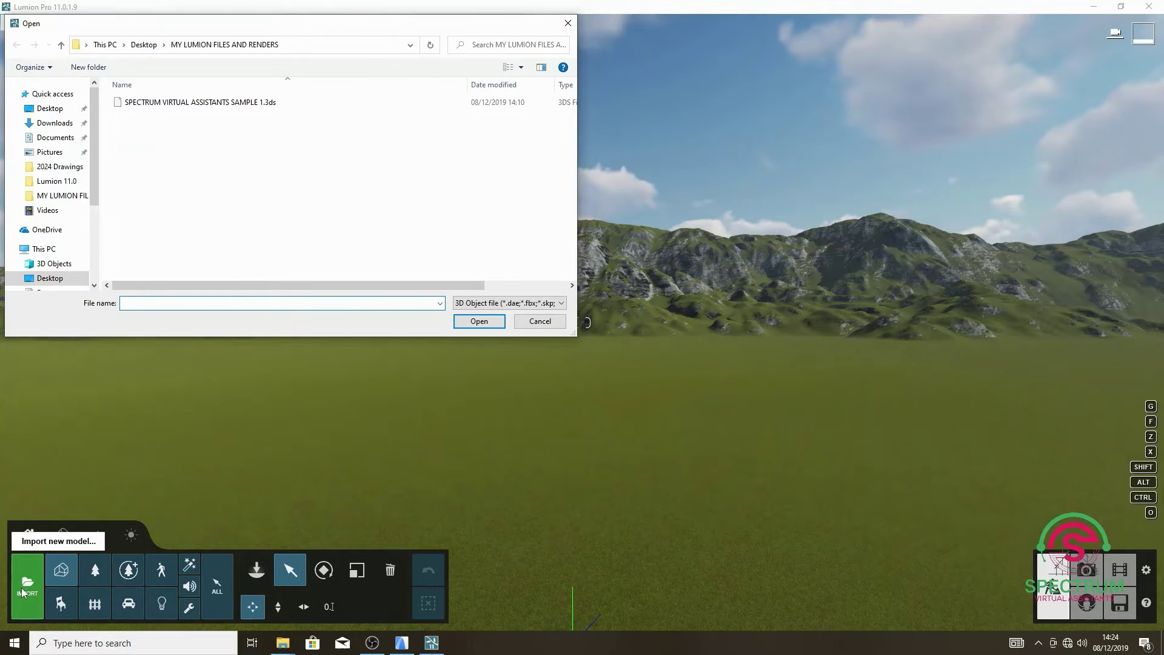
{"action": "left_click", "coordinate": [51, 109]}
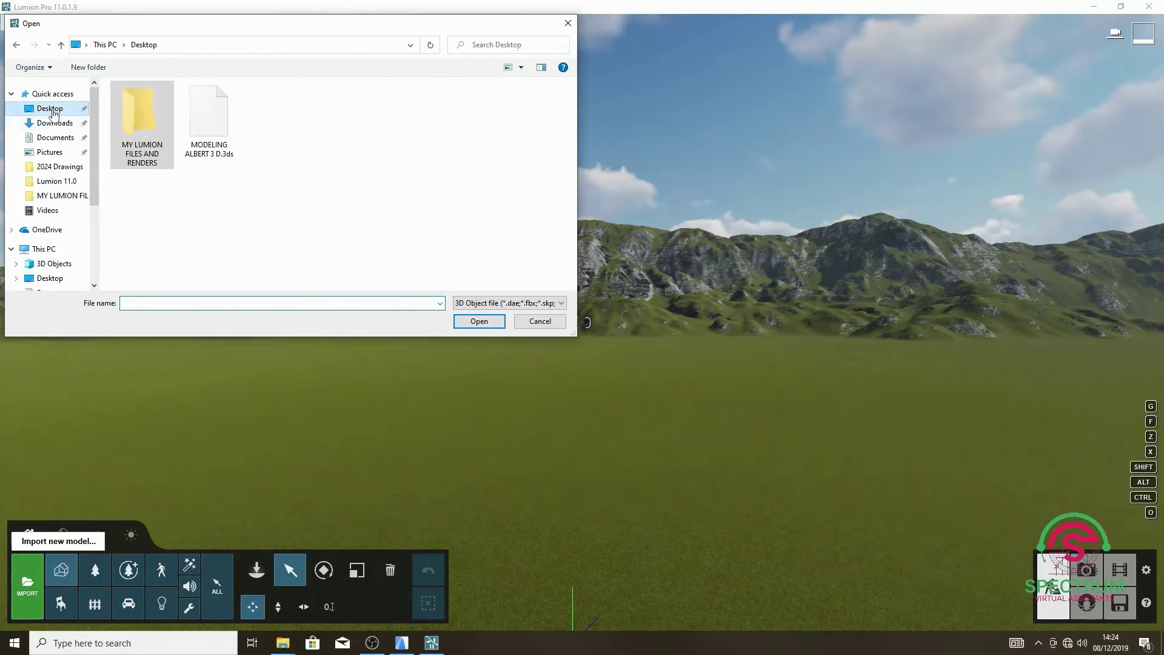
{"action": "double_click", "coordinate": [141, 148]}
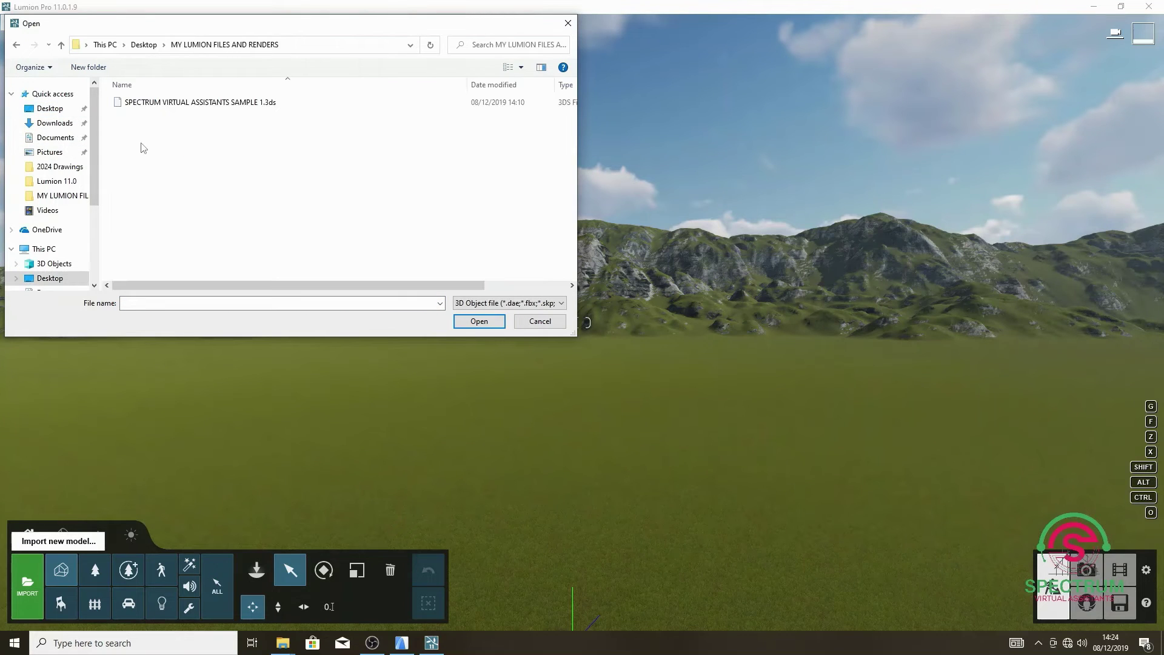
{"action": "left_click", "coordinate": [197, 106]}
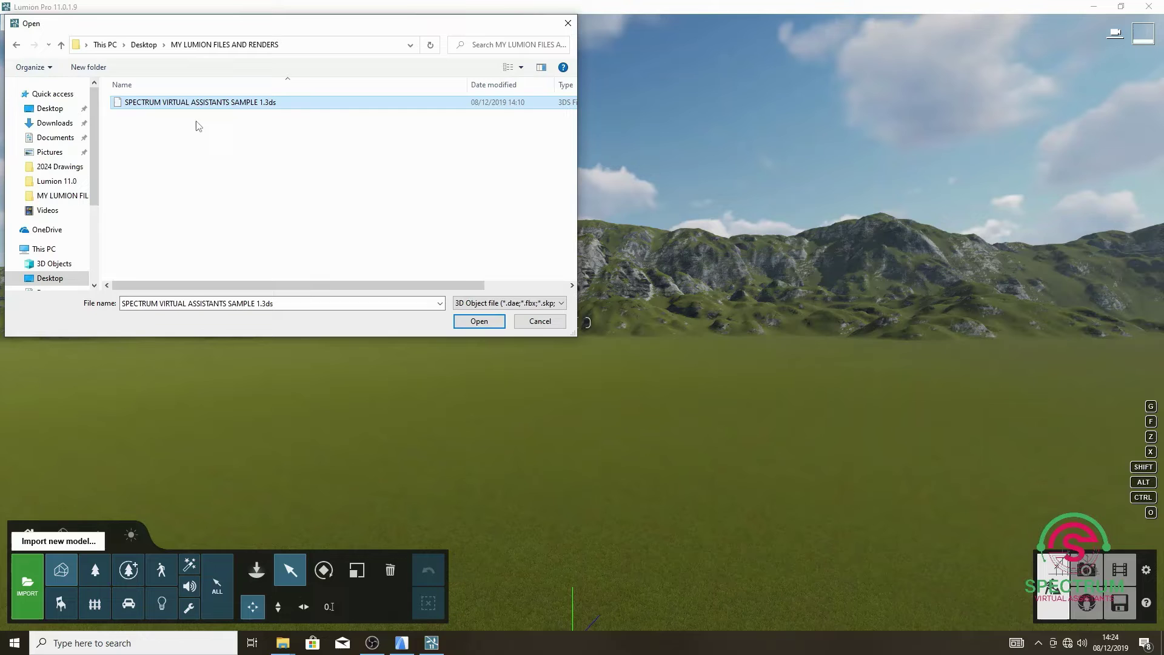
{"action": "left_click", "coordinate": [466, 323]}
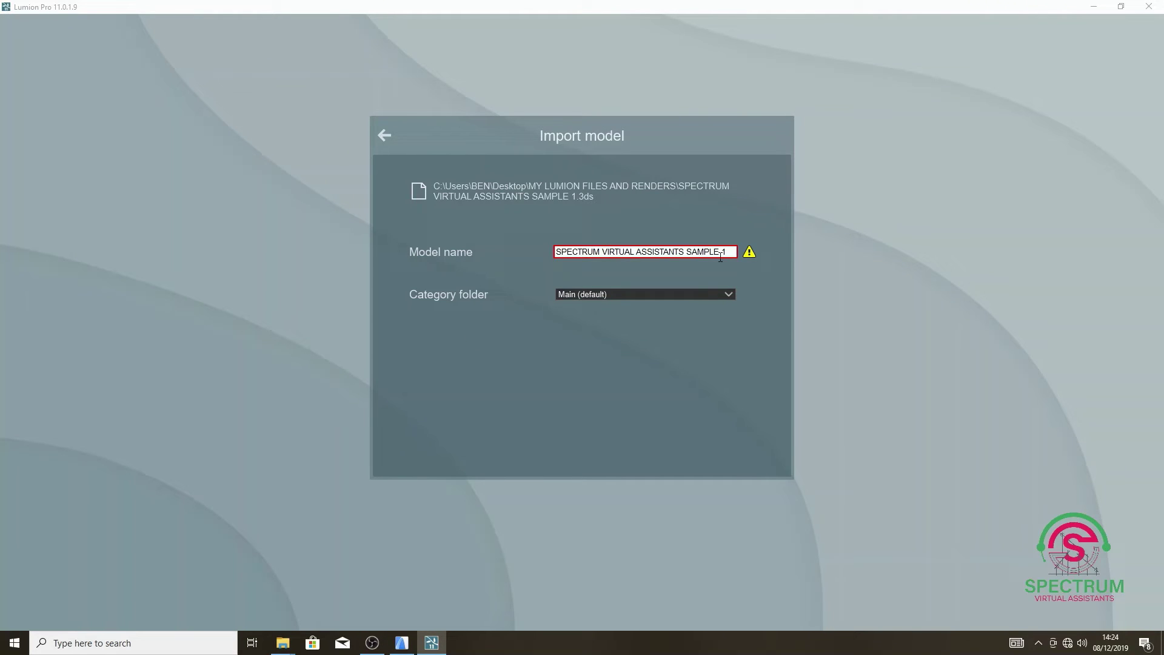
{"action": "type", "text": "0"}
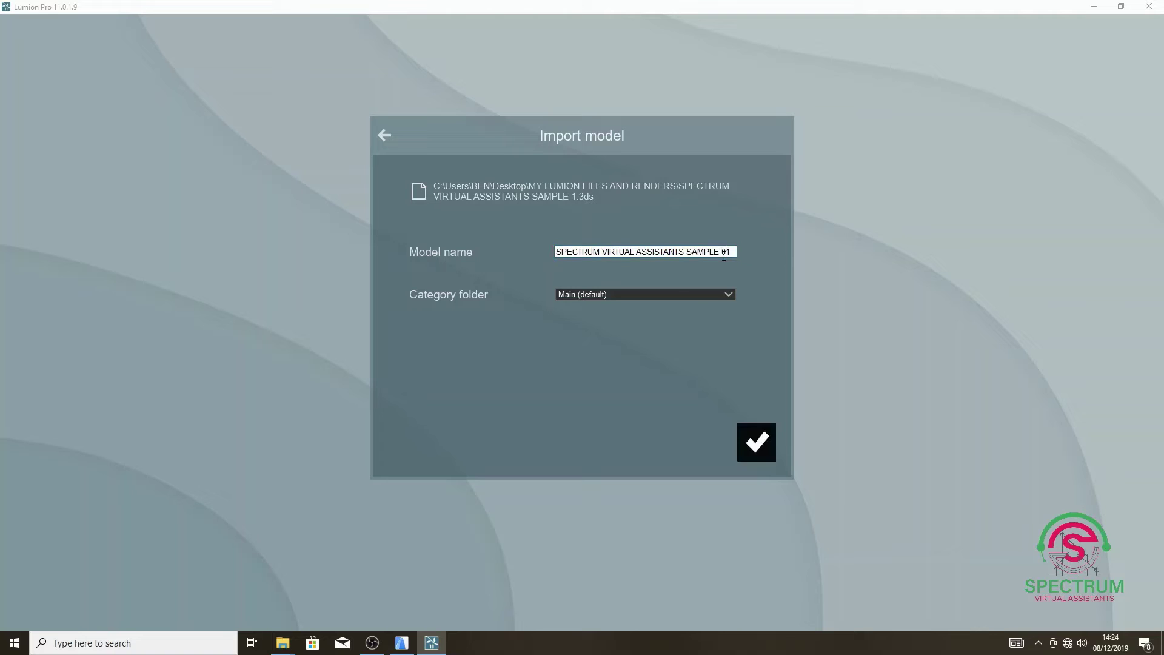
Keep the Main (default) category folder and confirm the house model import.
{"action": "left_click", "coordinate": [607, 297]}
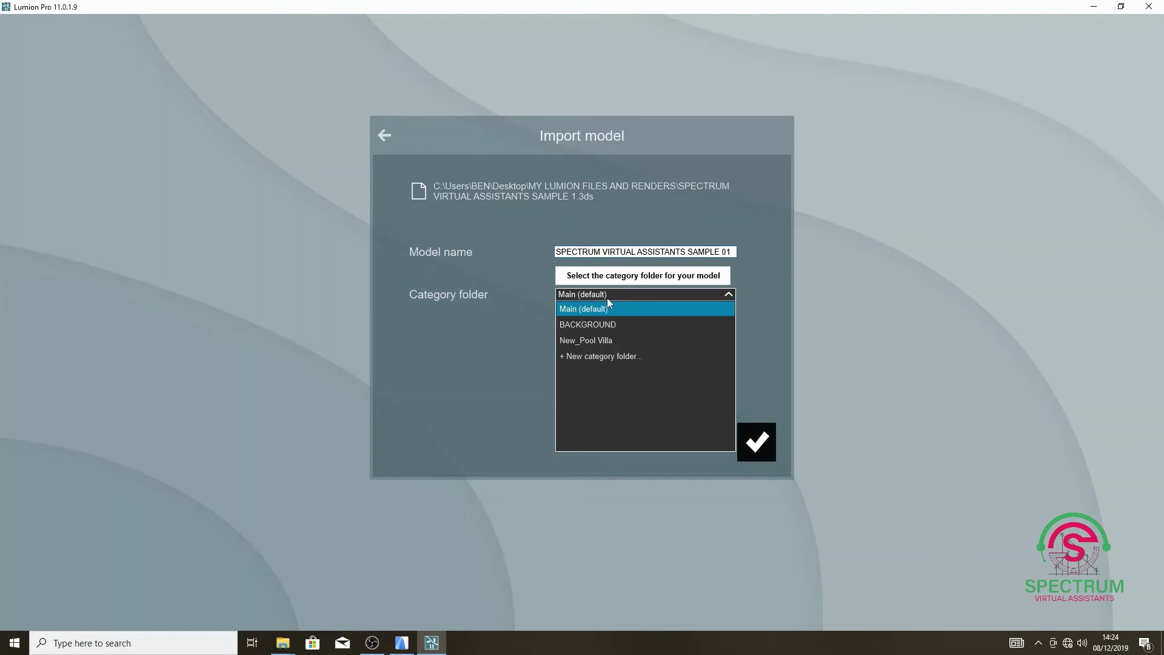
{"action": "left_click", "coordinate": [607, 297]}
{"action": "left_click", "coordinate": [756, 442]}
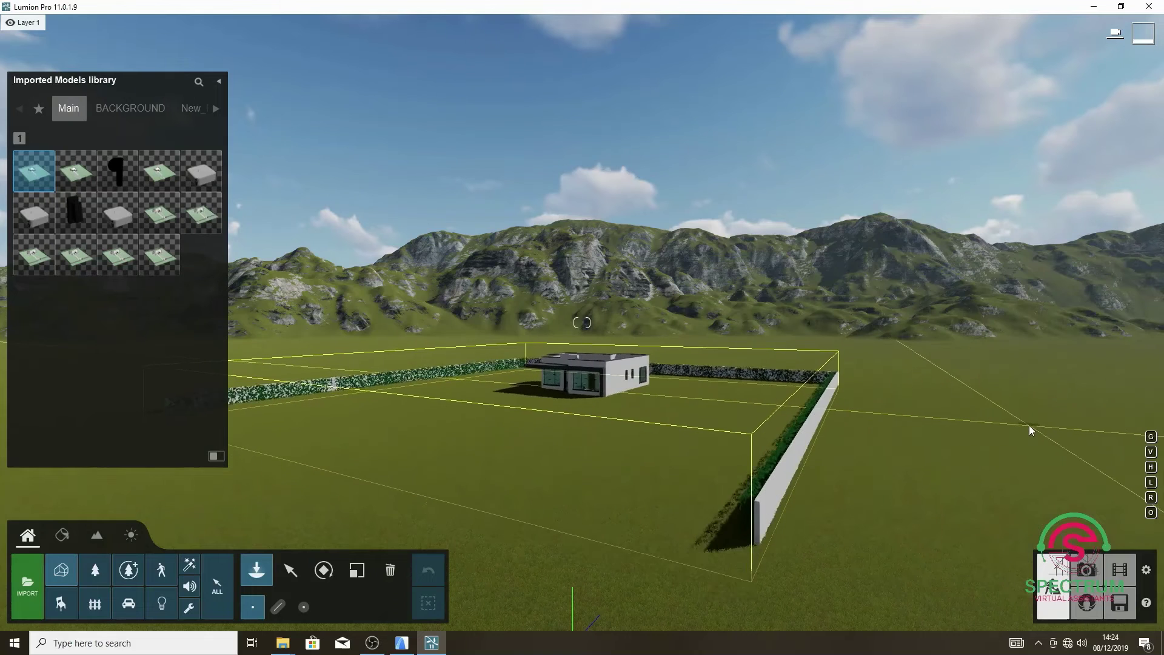
Place the house on the grassland, stop placing copies, and move the camera back.
{"action": "left_click", "coordinate": [1029, 424]}
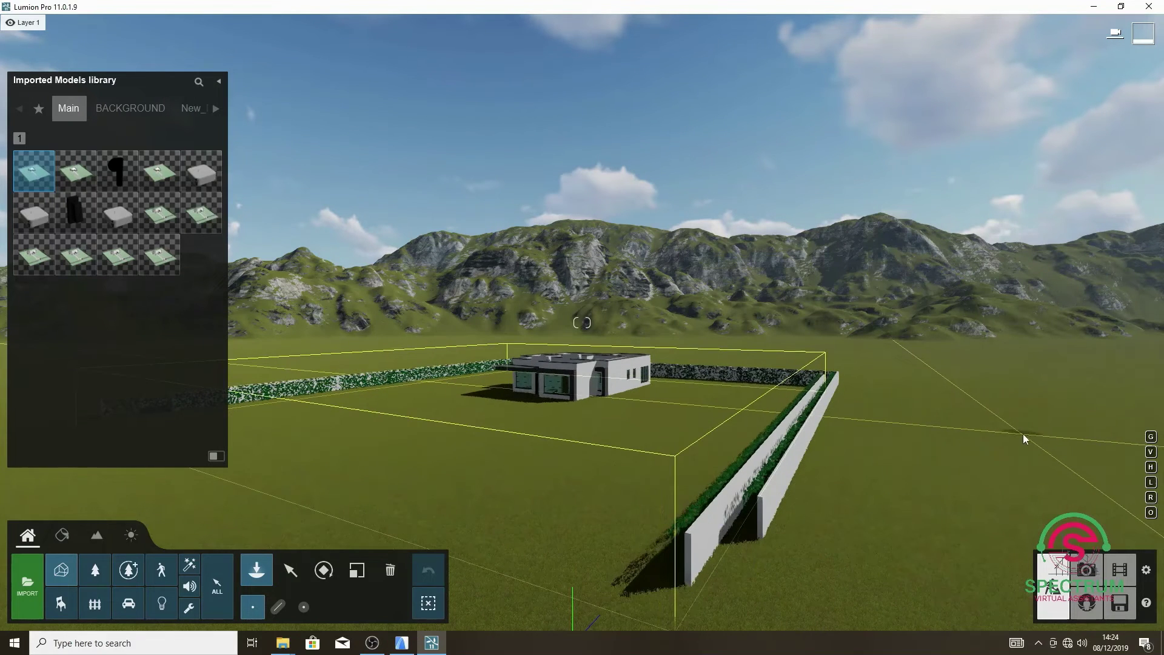
{"action": "key", "text": "Escape"}
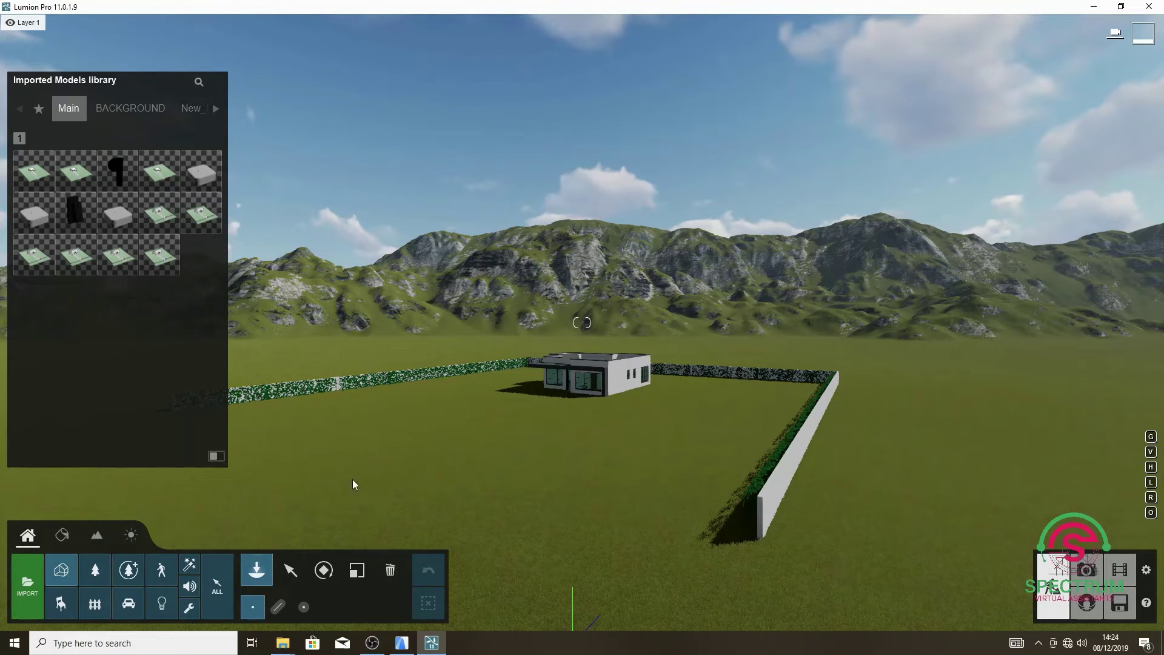
{"action": "key", "text": "s"}
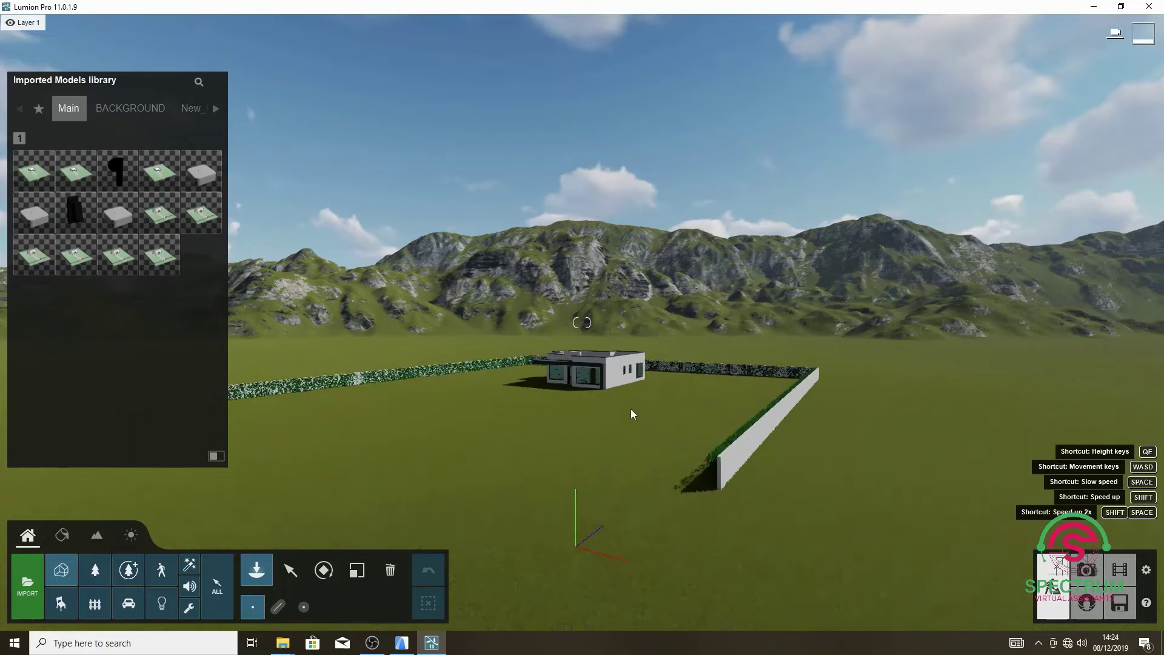
Select the imported house, drag it nearer the viewer, then raise it slightly with Move up.
{"action": "left_click", "coordinate": [296, 575]}
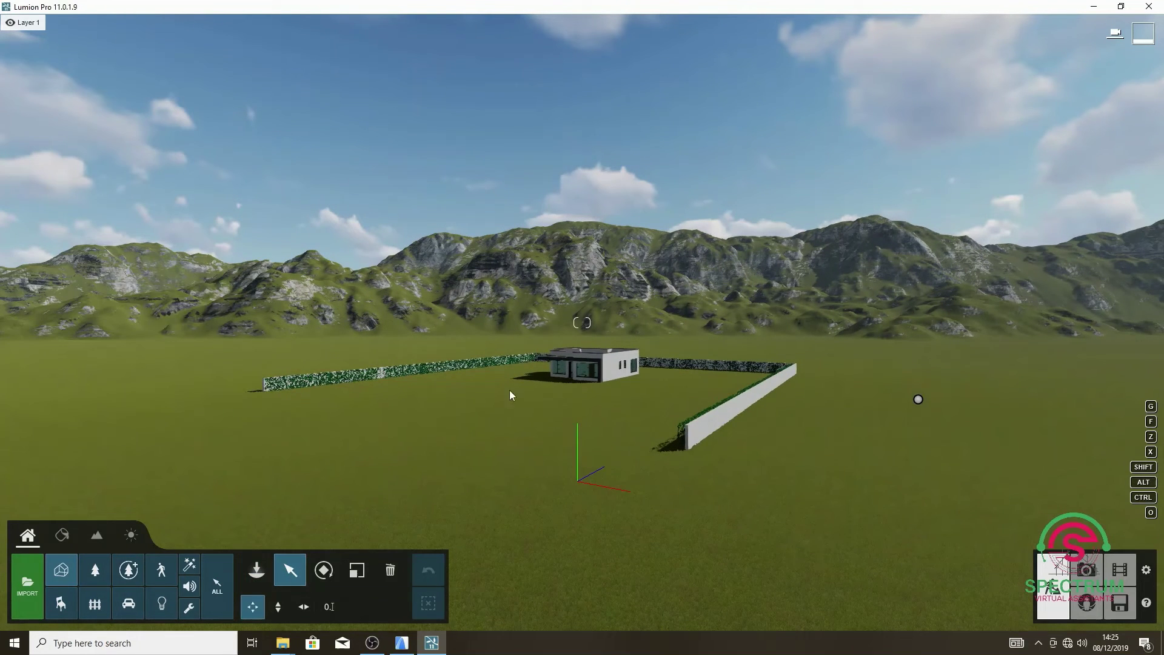
{"action": "left_click", "coordinate": [600, 372]}
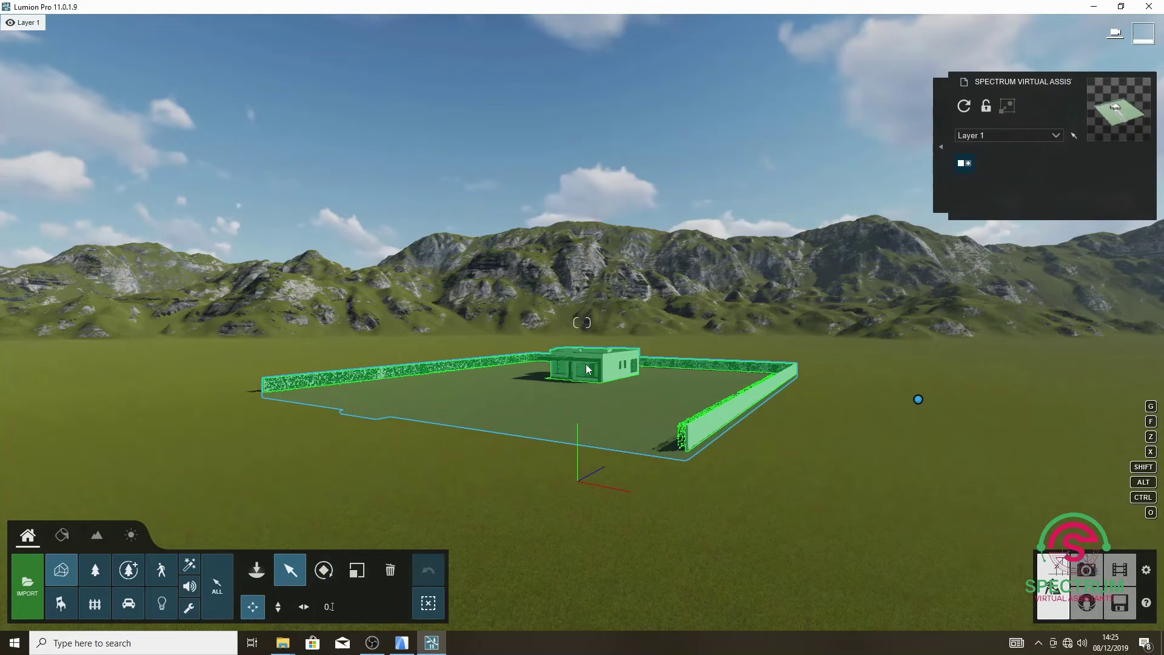
{"action": "left_click", "coordinate": [918, 400]}
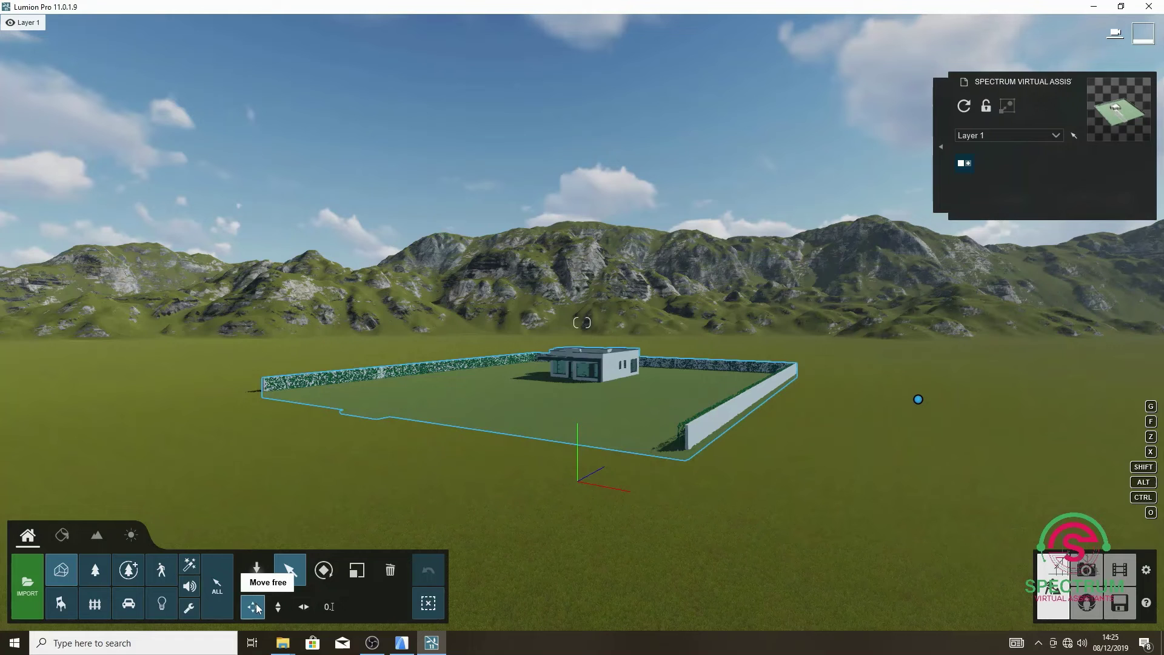
{"action": "left_click_drag", "start_coordinate": [918, 402], "coordinate": [849, 407]}
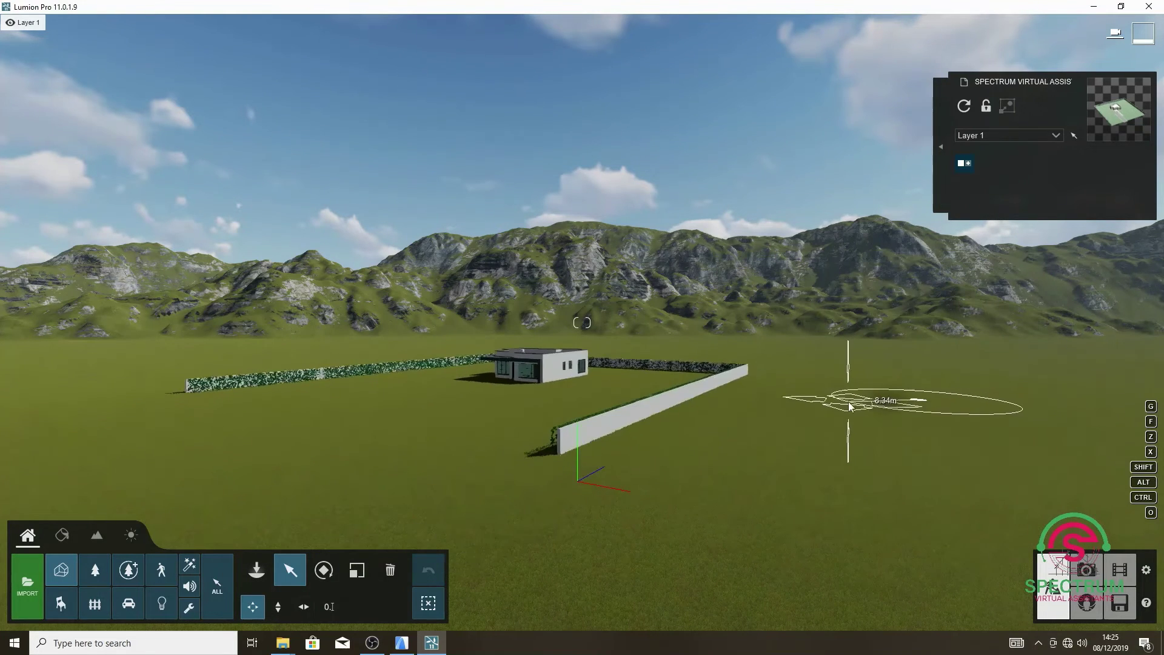
{"action": "mouse_move", "coordinate": [849, 407]}
{"action": "left_mouse_down"}
{"action": "mouse_move", "coordinate": [946, 436]}
{"action": "mouse_move", "coordinate": [915, 420]}
{"action": "left_mouse_up"}
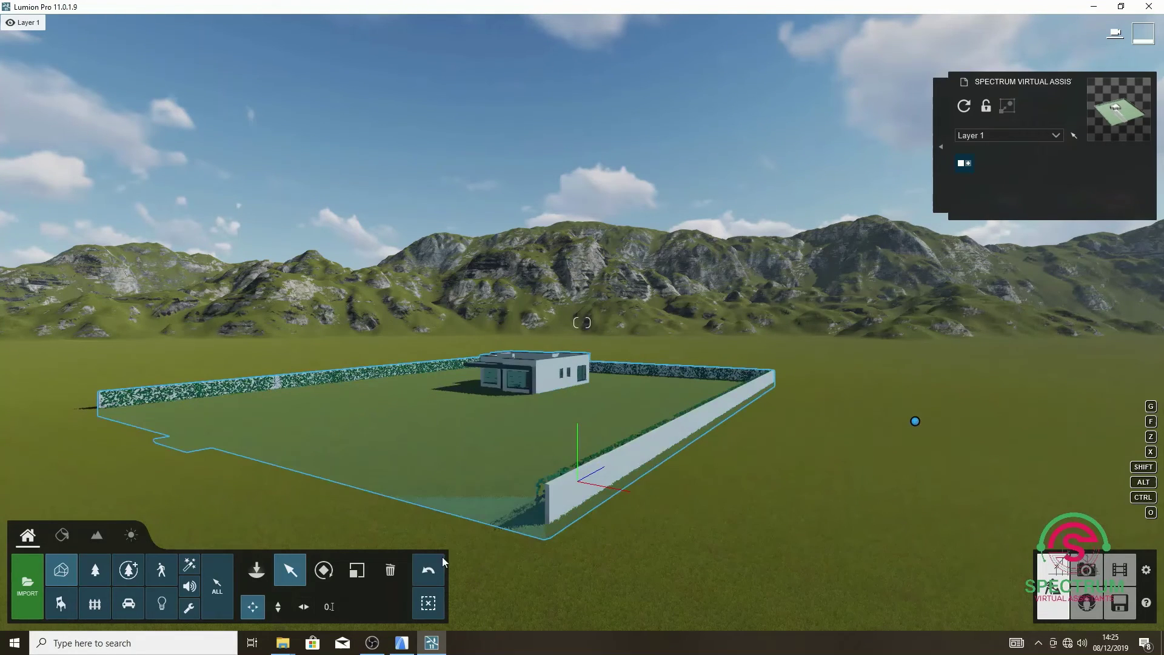
{"action": "left_click", "coordinate": [279, 609]}
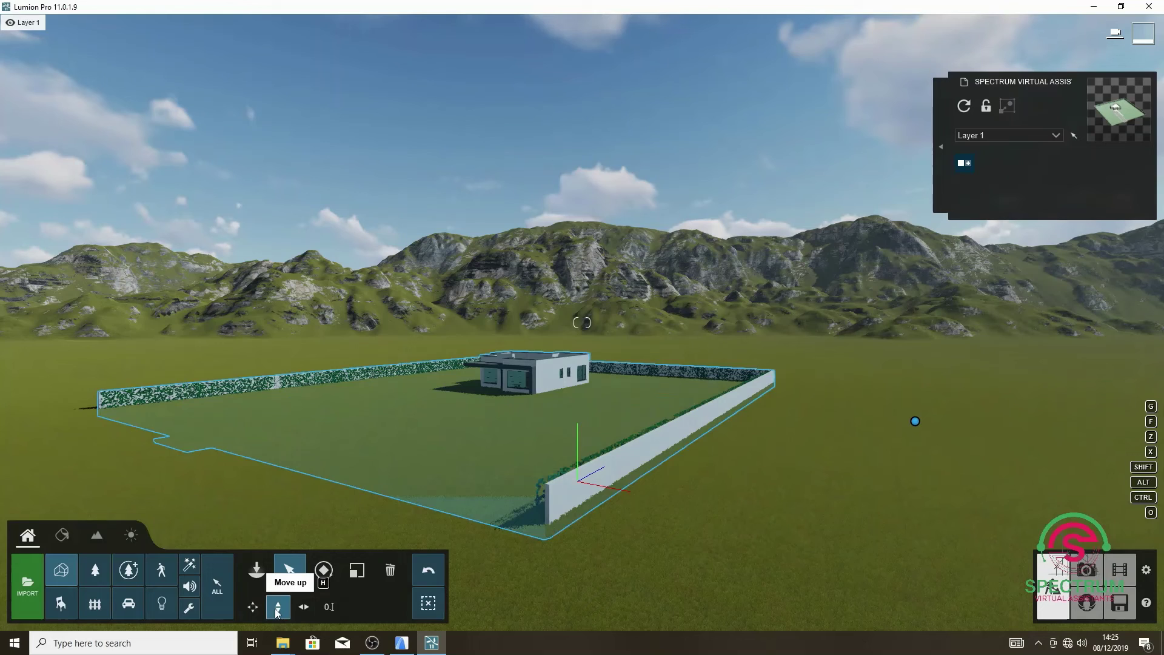
{"action": "mouse_move", "coordinate": [915, 422]}
{"action": "left_mouse_down"}
{"action": "mouse_move", "coordinate": [918, 246]}
{"action": "mouse_move", "coordinate": [928, 411]}
{"action": "mouse_move", "coordinate": [928, 303]}
{"action": "mouse_move", "coordinate": [927, 386]}
{"action": "left_mouse_up"}
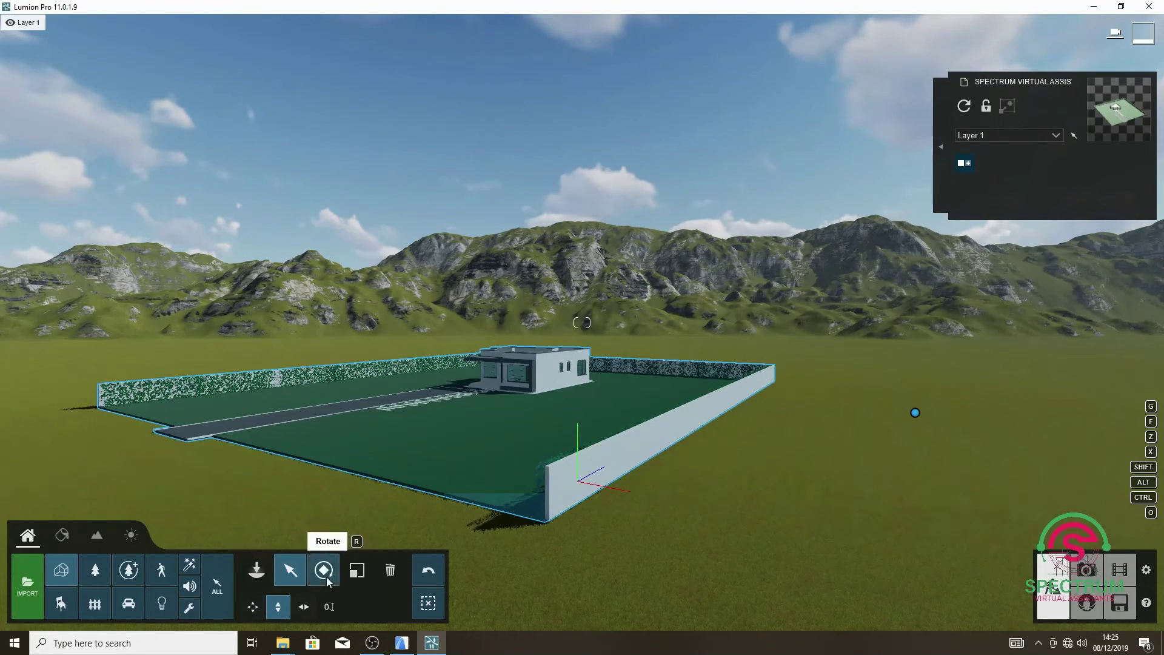
Slide the house plot right, rotate it about its base point, and shrink it with Scale.
{"action": "left_click", "coordinate": [304, 607]}
{"action": "mouse_move", "coordinate": [915, 412]}
{"action": "left_mouse_down"}
{"action": "mouse_move", "coordinate": [1107, 420]}
{"action": "mouse_move", "coordinate": [919, 414]}
{"action": "left_mouse_up"}
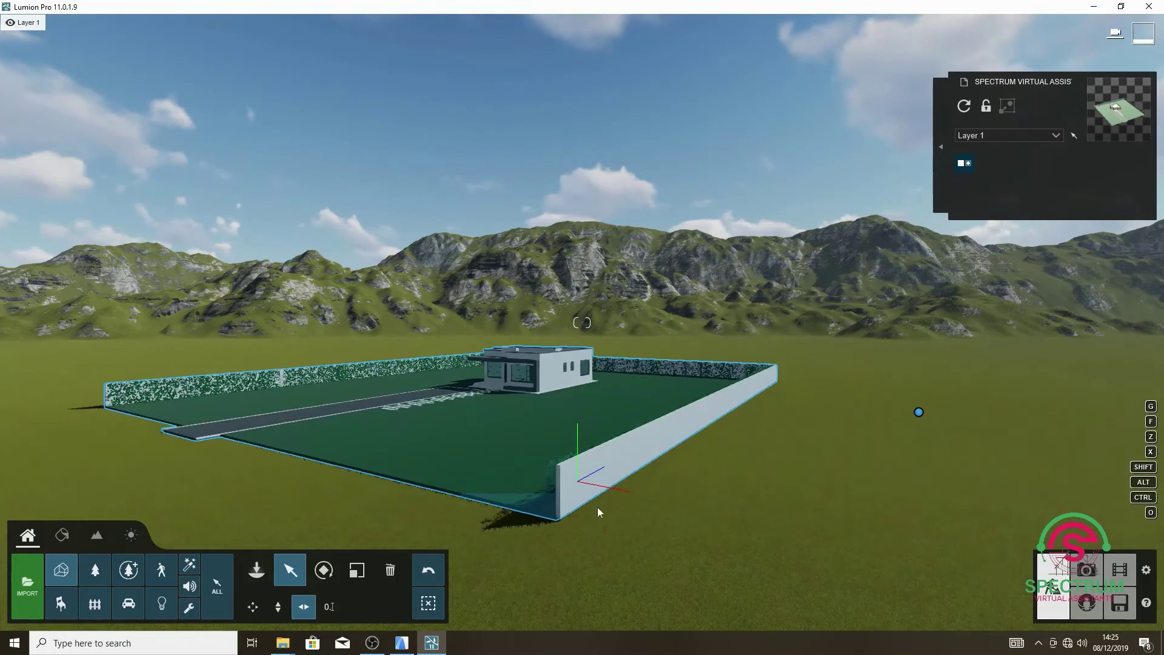
{"action": "left_click", "coordinate": [325, 570]}
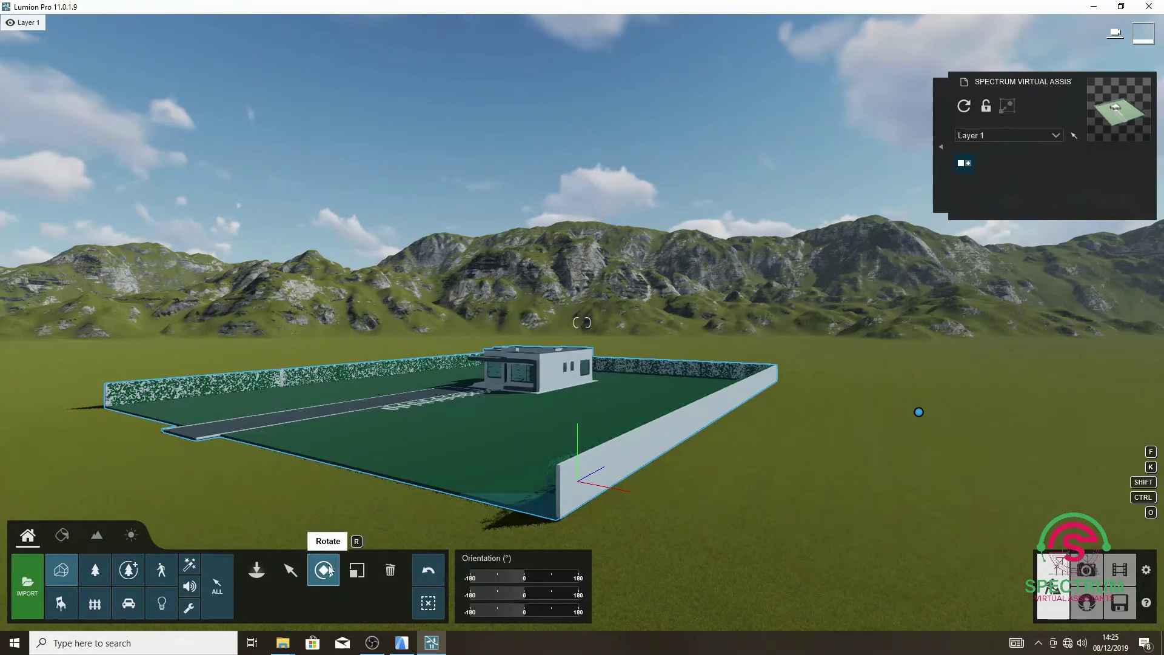
{"action": "mouse_move", "coordinate": [924, 417]}
{"action": "left_mouse_down"}
{"action": "mouse_move", "coordinate": [913, 426]}
{"action": "mouse_move", "coordinate": [979, 394]}
{"action": "mouse_move", "coordinate": [989, 431]}
{"action": "mouse_move", "coordinate": [1001, 428]}
{"action": "mouse_move", "coordinate": [407, 473]}
{"action": "left_mouse_up"}
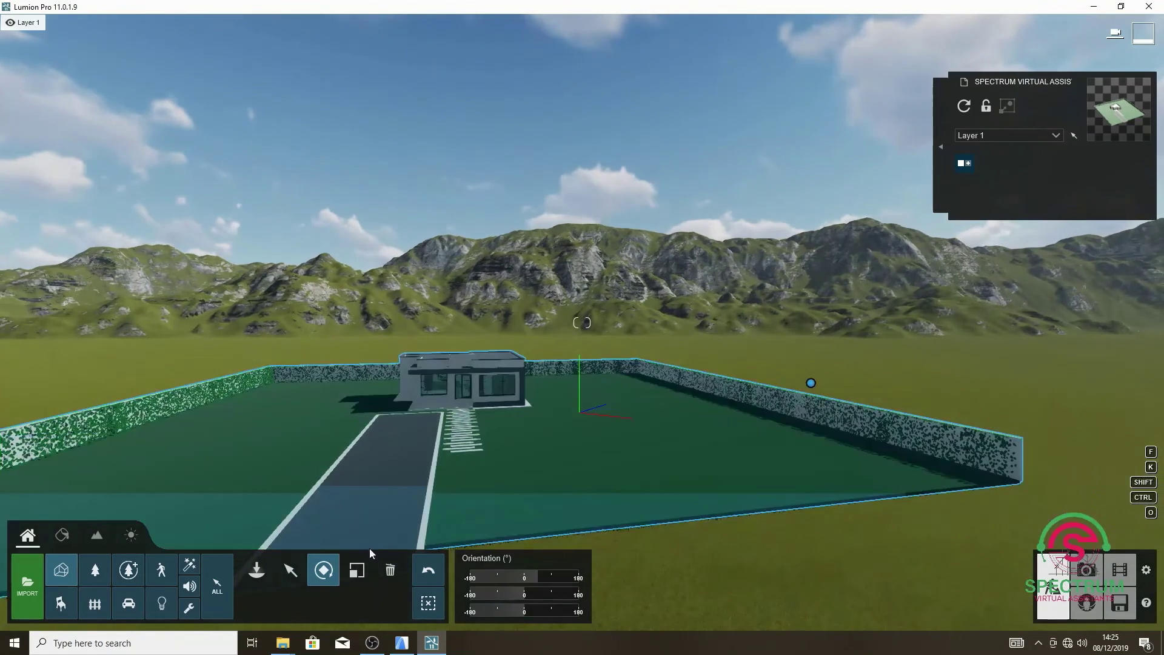
{"action": "left_click", "coordinate": [357, 570]}
{"action": "mouse_move", "coordinate": [471, 416]}
{"action": "left_mouse_down"}
{"action": "mouse_move", "coordinate": [781, 389]}
{"action": "mouse_move", "coordinate": [774, 345]}
{"action": "mouse_move", "coordinate": [790, 369]}
{"action": "left_mouse_up"}
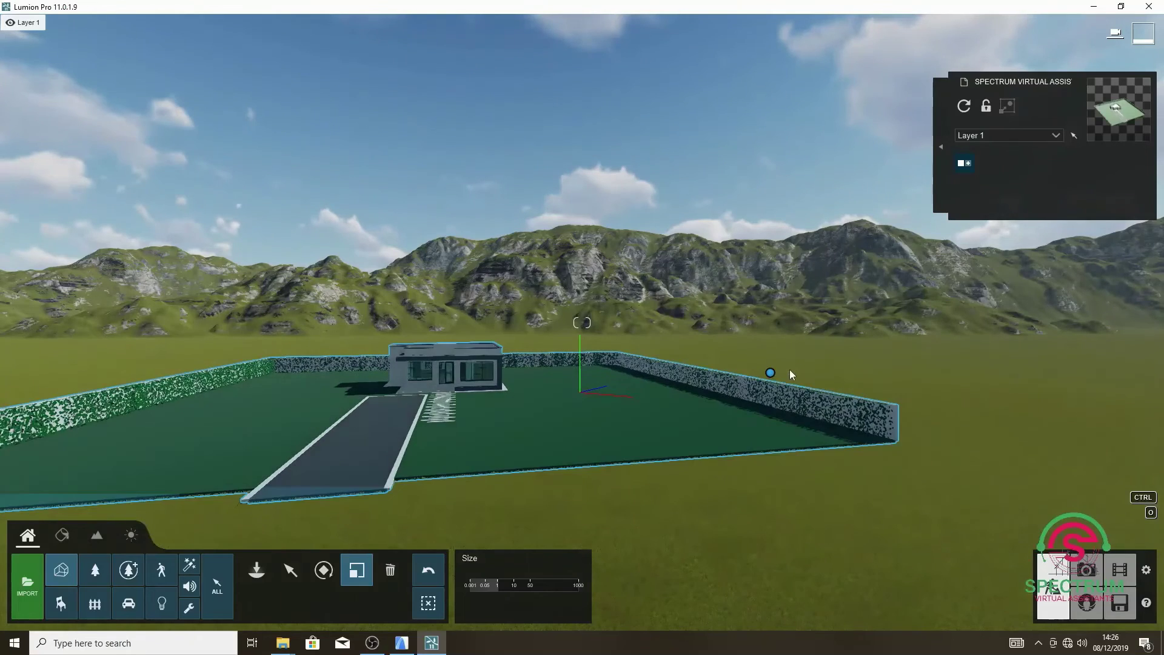
Undo the last model change, then rotate the house plot about 90° with Rotate (R).
{"action": "left_click", "coordinate": [434, 571]}
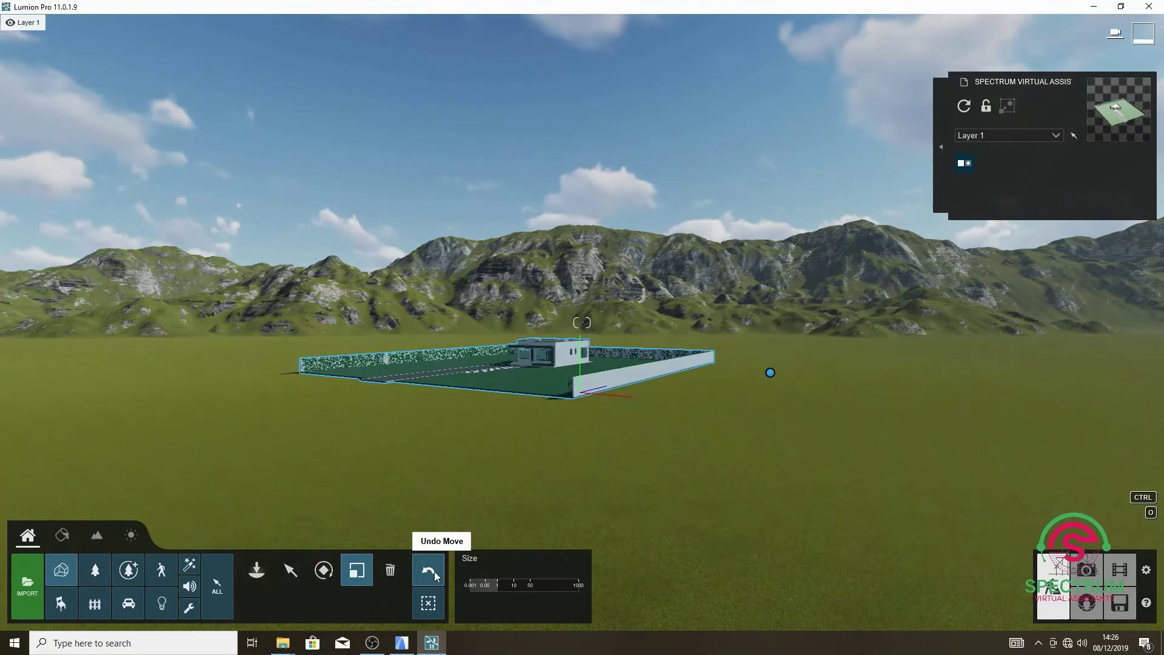
{"action": "key", "text": "r"}
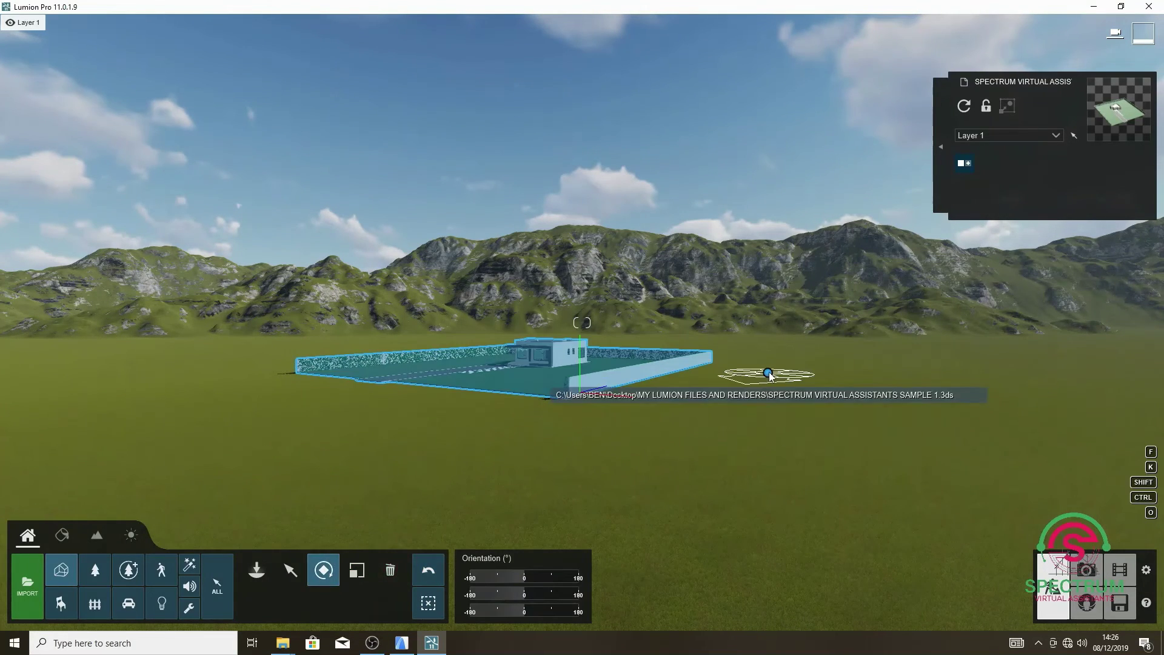
{"action": "left_click_drag", "start_coordinate": [769, 372], "coordinate": [802, 384]}
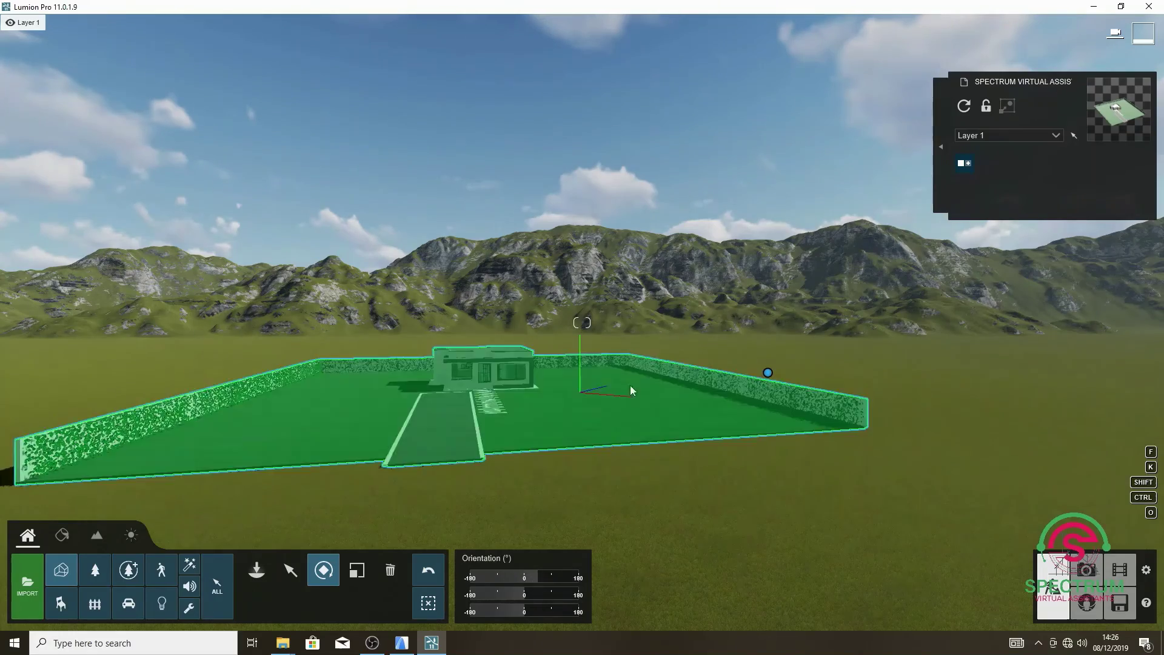
{"action": "scroll", "coordinate": [500, 383], "scroll_direction": "up", "scroll_amount": 5}
{"action": "scroll", "coordinate": [441, 418], "scroll_direction": "down", "scroll_amount": 5}
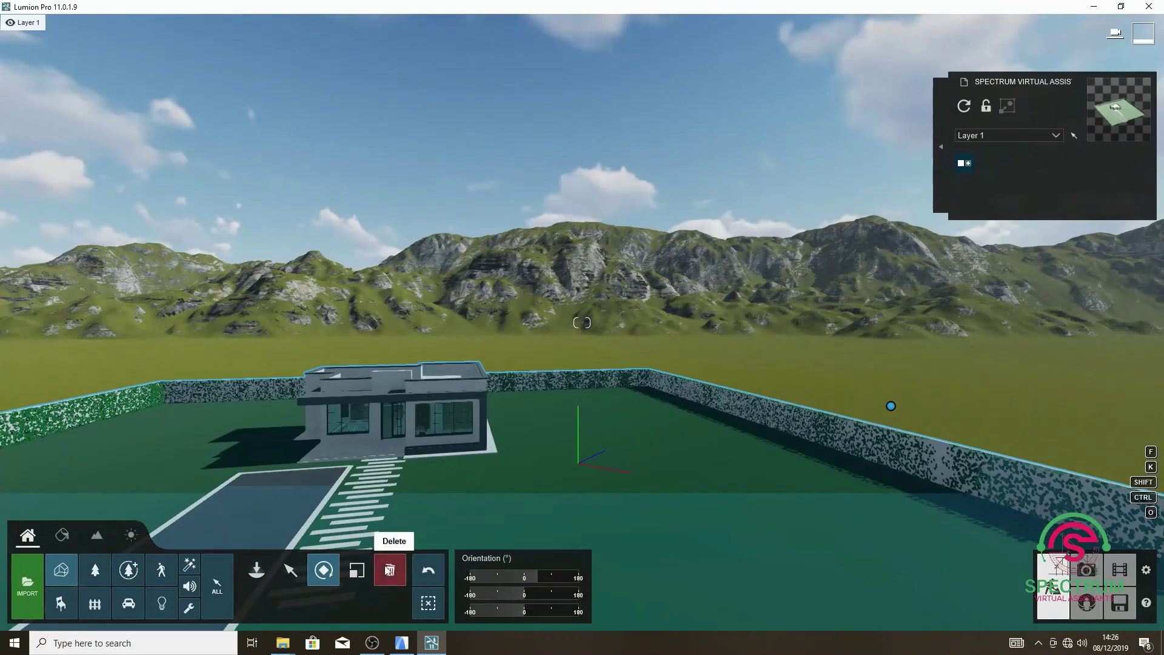
{"action": "scroll", "coordinate": [410, 356], "scroll_direction": "down", "scroll_amount": 3}
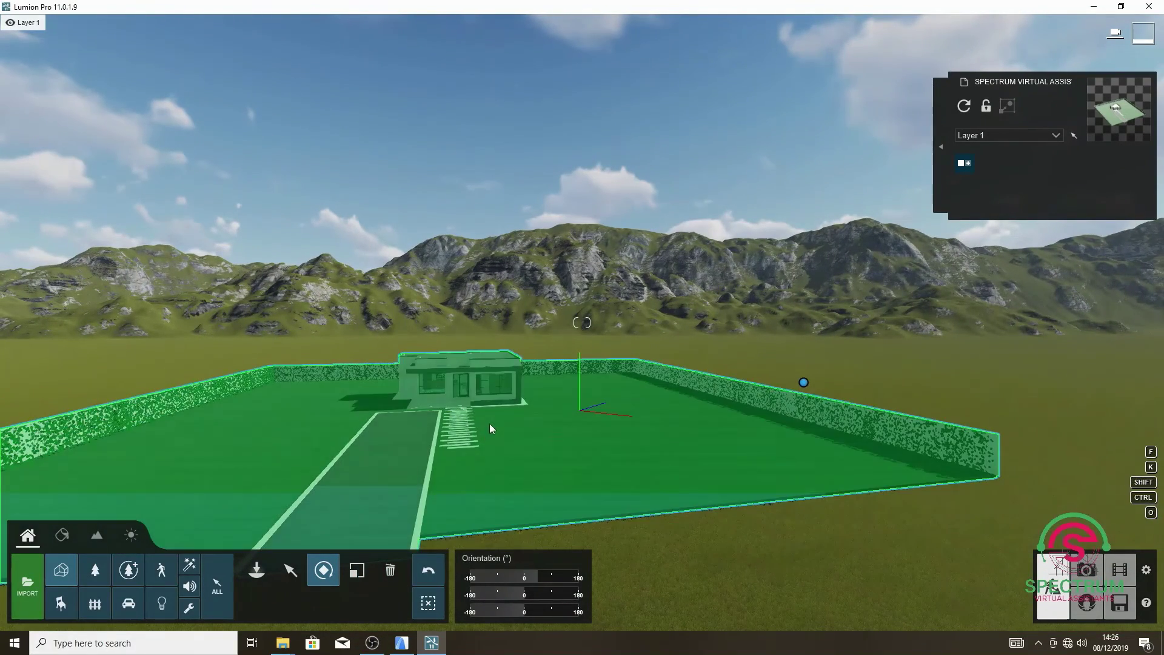
{"action": "left_click", "coordinate": [392, 569]}
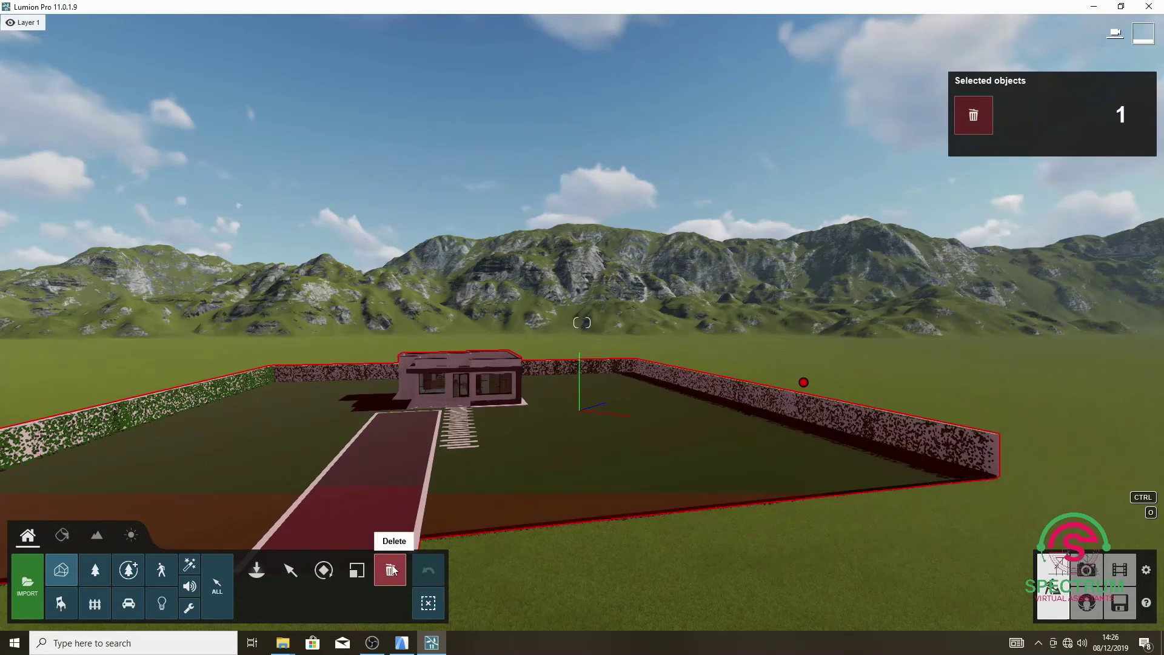
{"action": "left_click", "coordinate": [973, 115]}
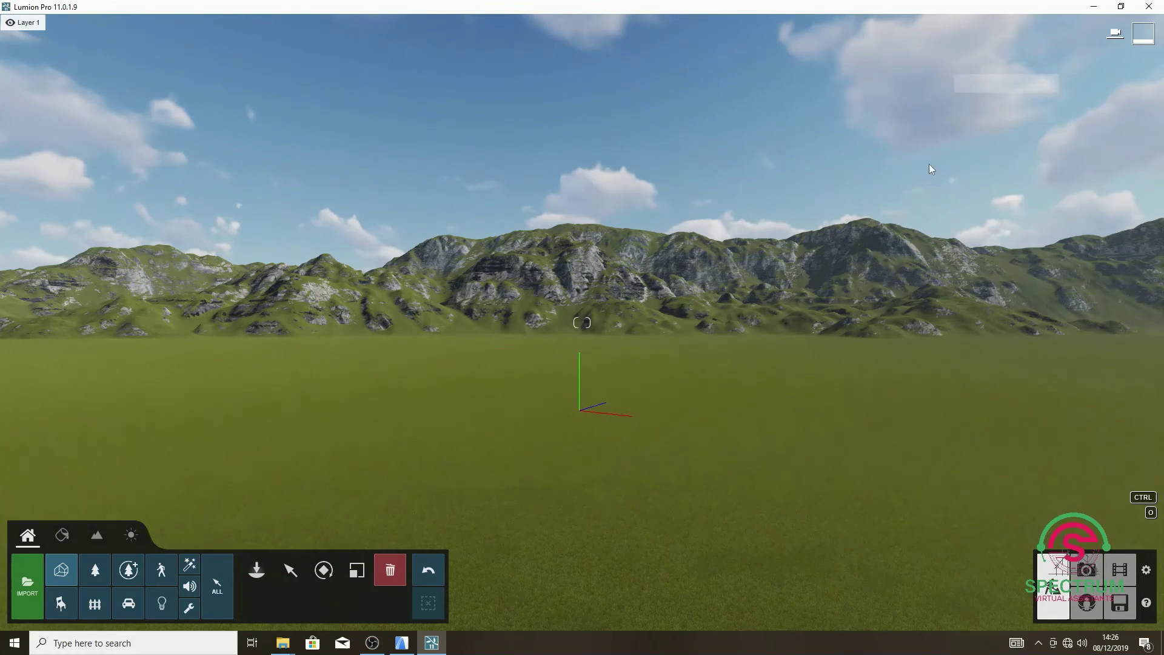
{"action": "left_click", "coordinate": [430, 573]}
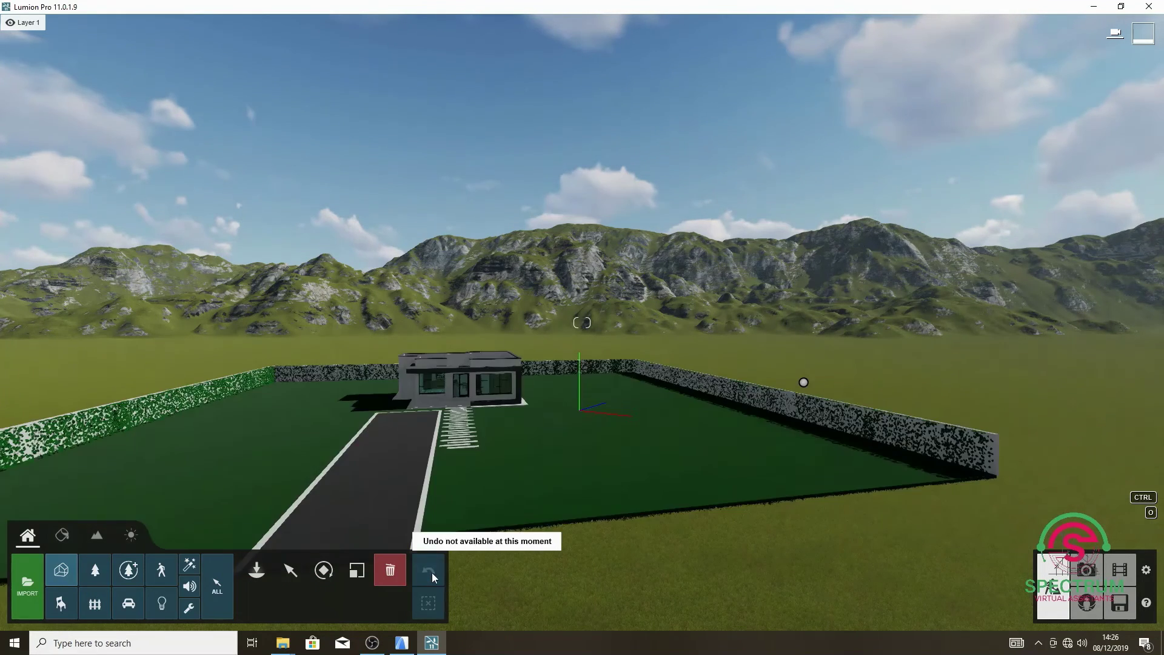
{"action": "key", "text": "w"}
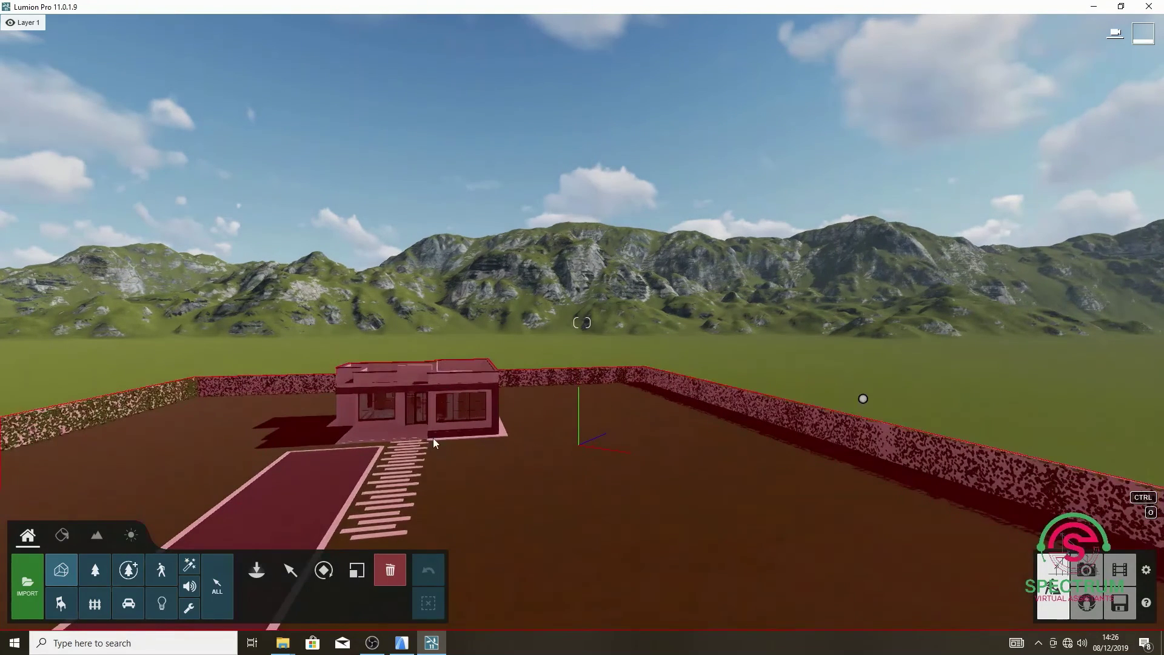
Save the project as 'SPECTRUM VIRTUAL ASSISTANTS SAMPLE 01' in MY LUMION FILES AND RENDERS.
{"action": "left_click", "coordinate": [1118, 602]}
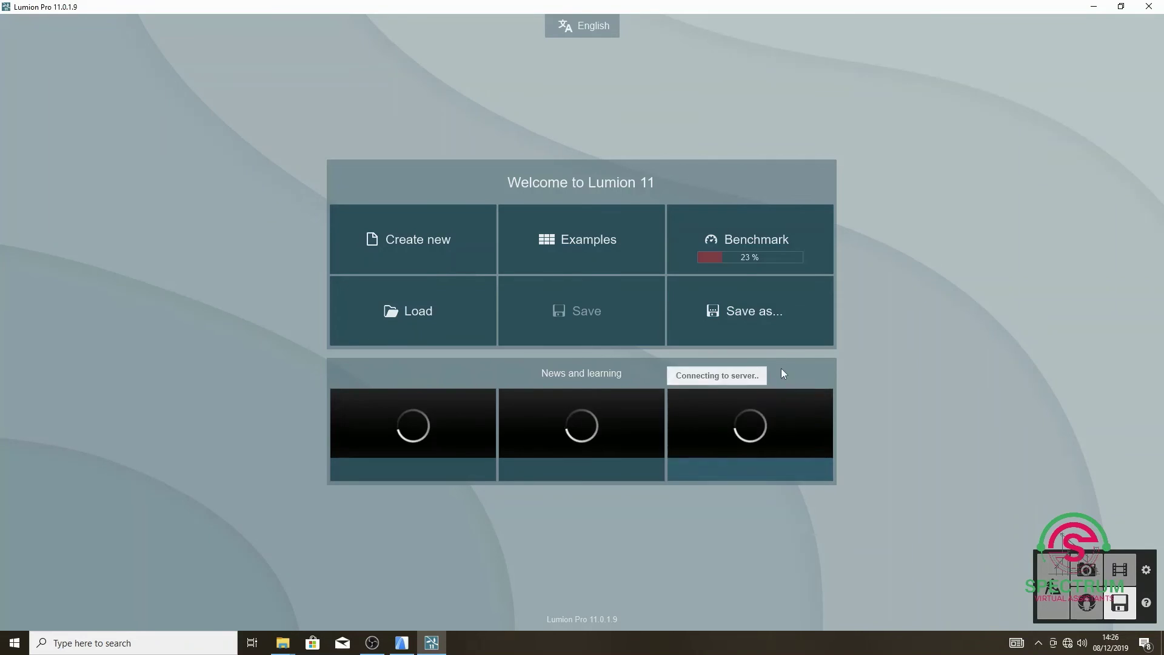
{"action": "left_click", "coordinate": [747, 300]}
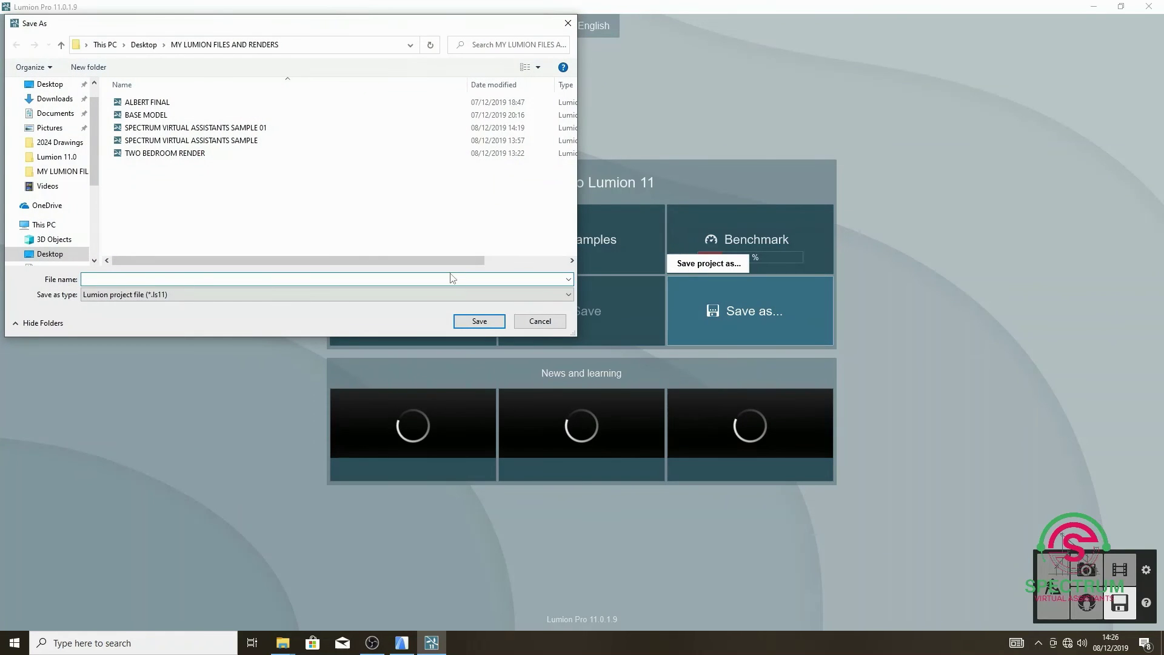
{"action": "left_click", "coordinate": [202, 129]}
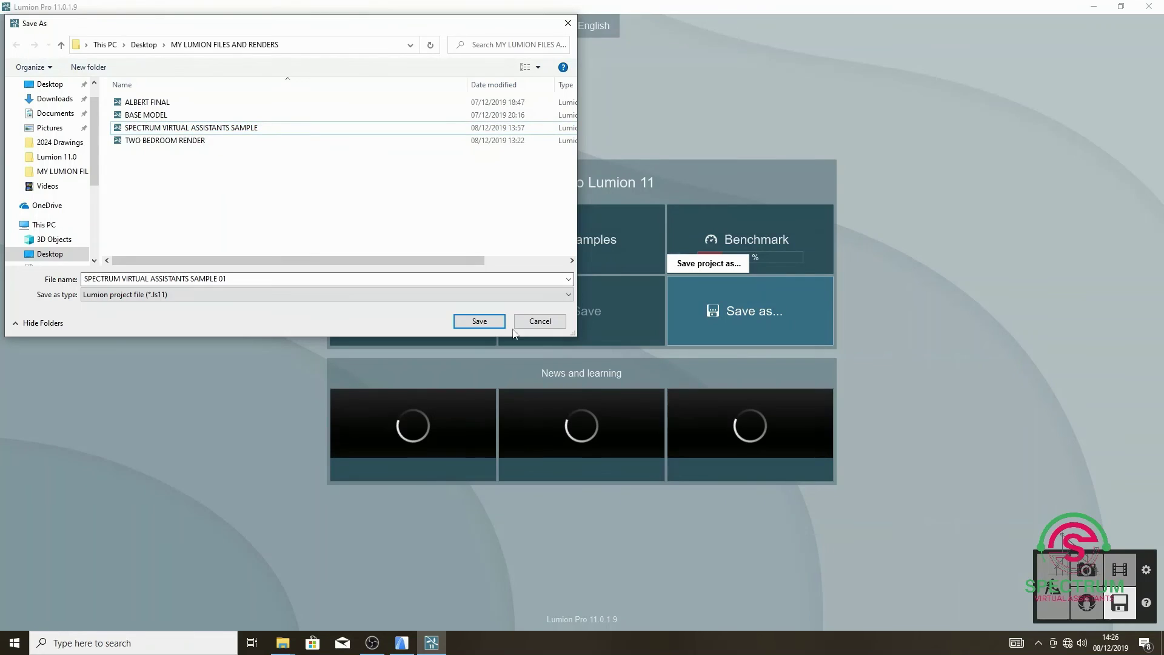
{"action": "left_click", "coordinate": [472, 320]}
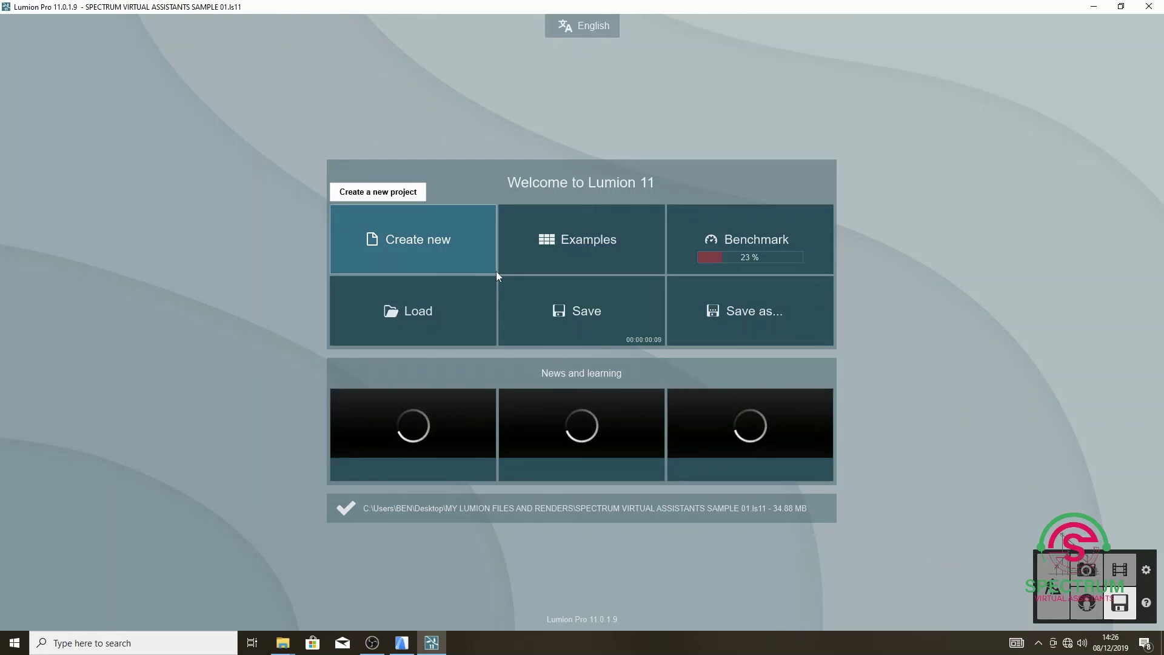
Open the Load project panel from the Welcome screen to show recent projects.
{"action": "left_click", "coordinate": [391, 313]}
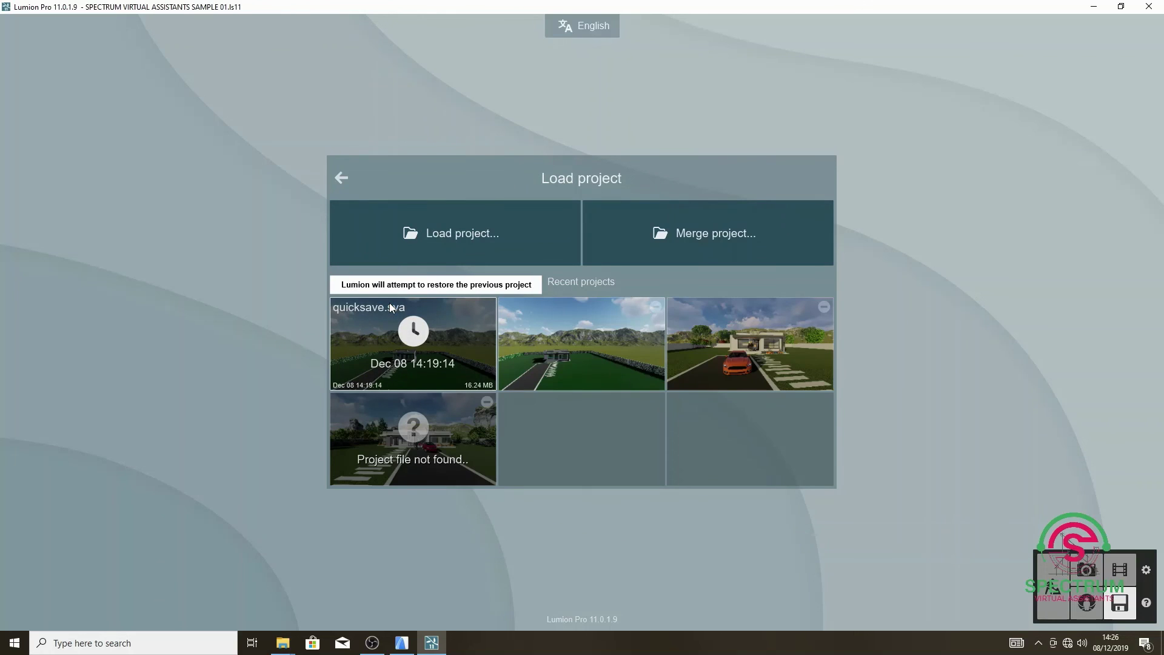